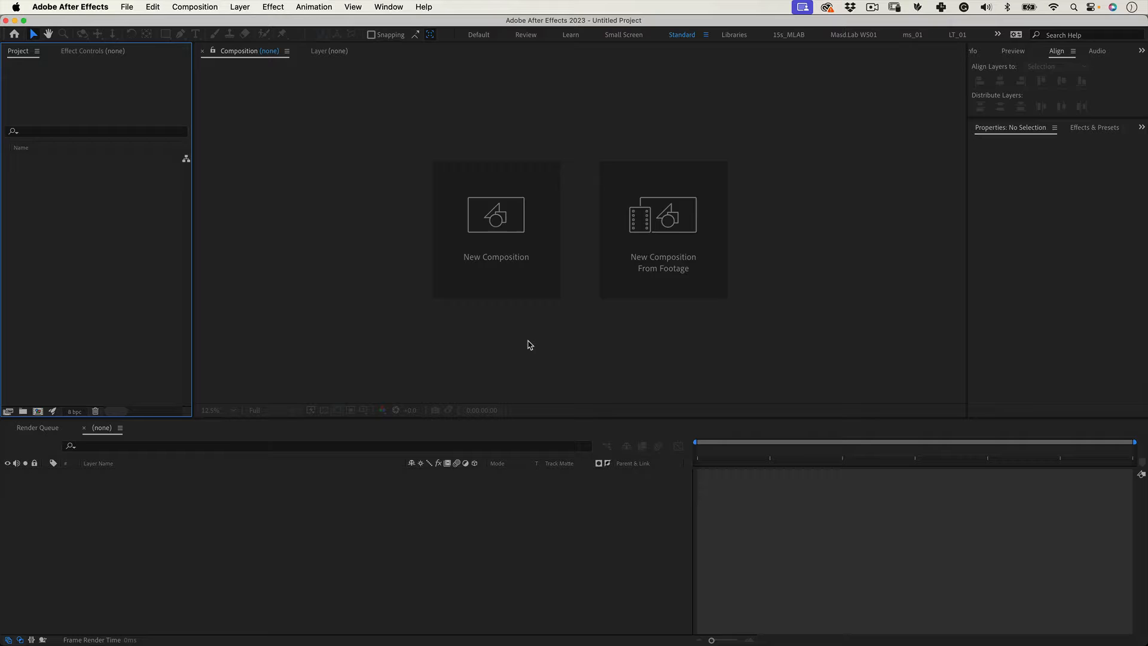
Create a new 1080 x 1080 composition named Type_Texture.
{"action": "left_click", "coordinate": [502, 231]}
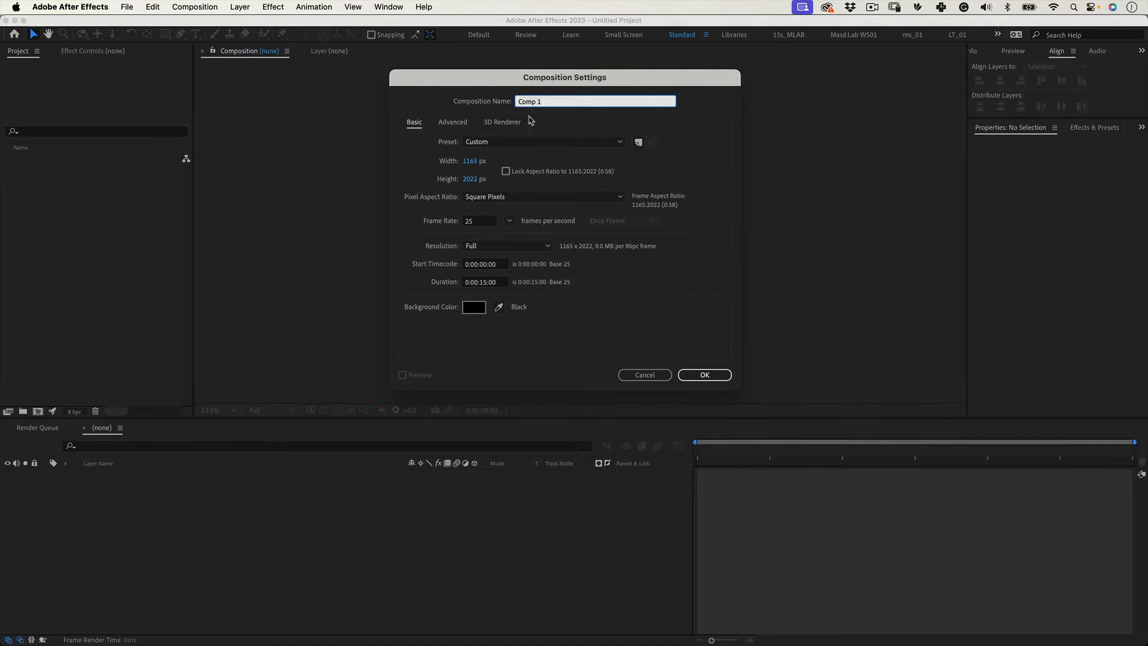
{"action": "type", "text": "T"}
{"action": "key", "text": "Tab"}
{"action": "key", "text": "Tab"}
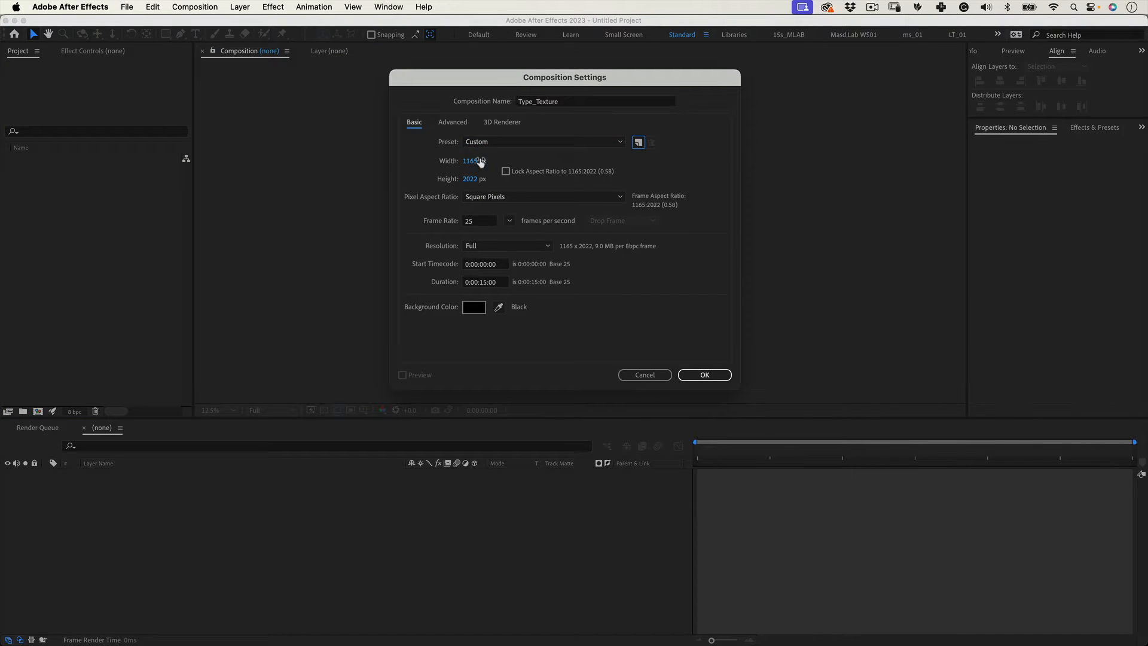
{"action": "type", "text": "1080"}
{"action": "key", "text": "Tab"}
{"action": "type", "text": "1080"}
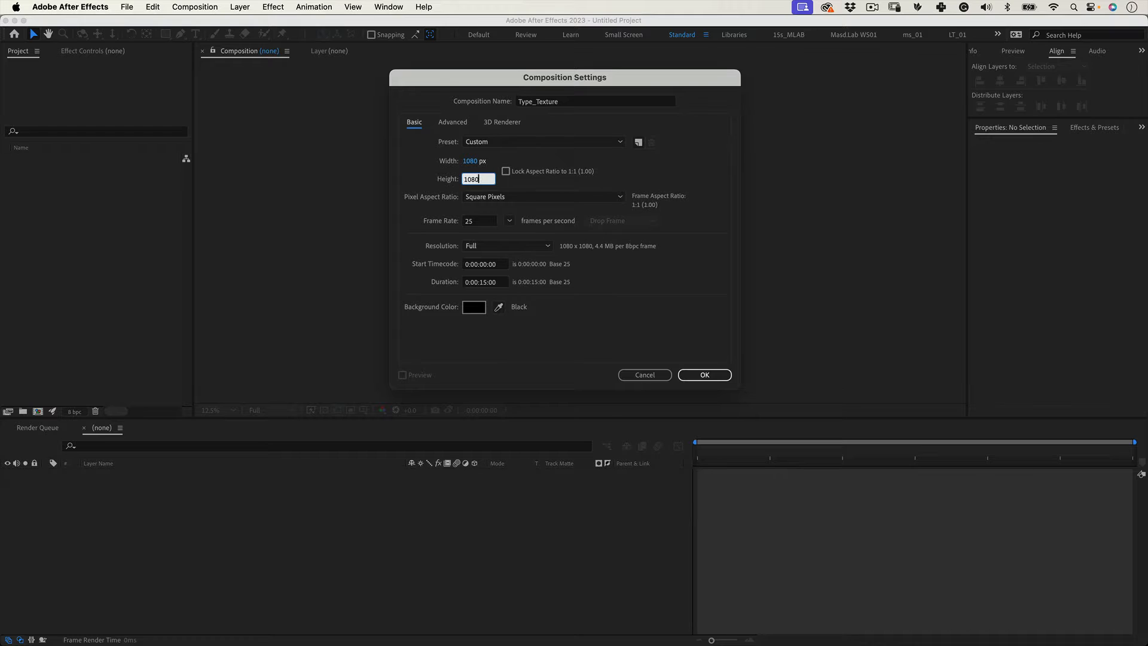
{"action": "key", "text": "Tab"}
{"action": "left_click", "coordinate": [705, 376]}
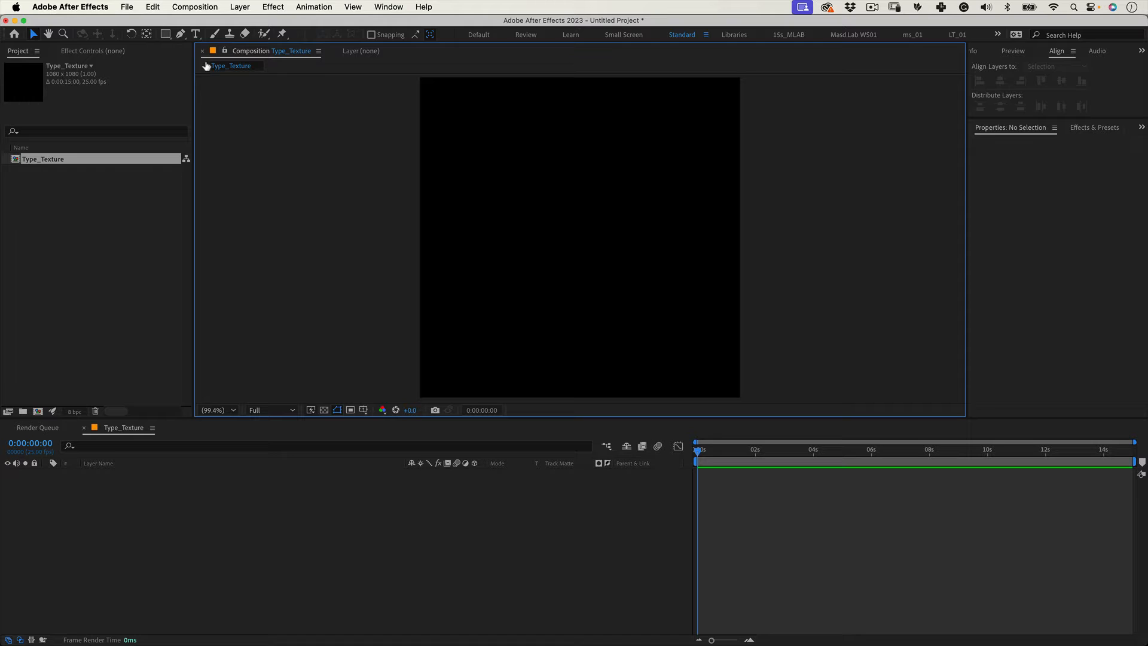
Add a white bold WAVES text layer near the top of the frame.
{"action": "key", "text": "super+t"}
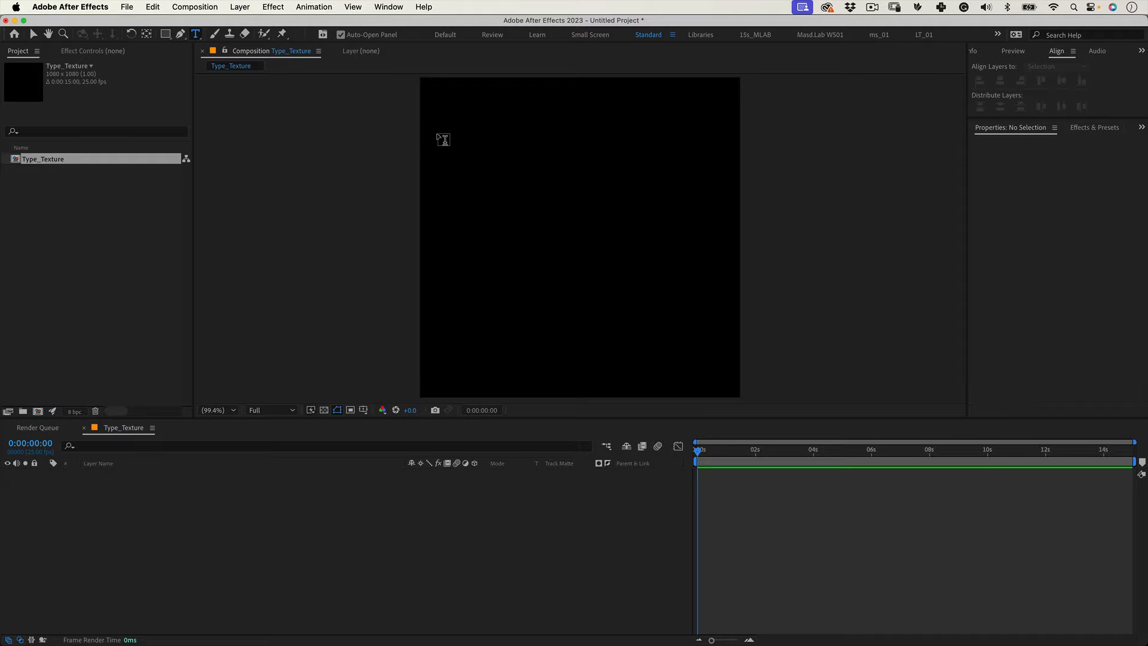
{"action": "left_click", "coordinate": [442, 139]}
{"action": "type", "text": "WAVES"}
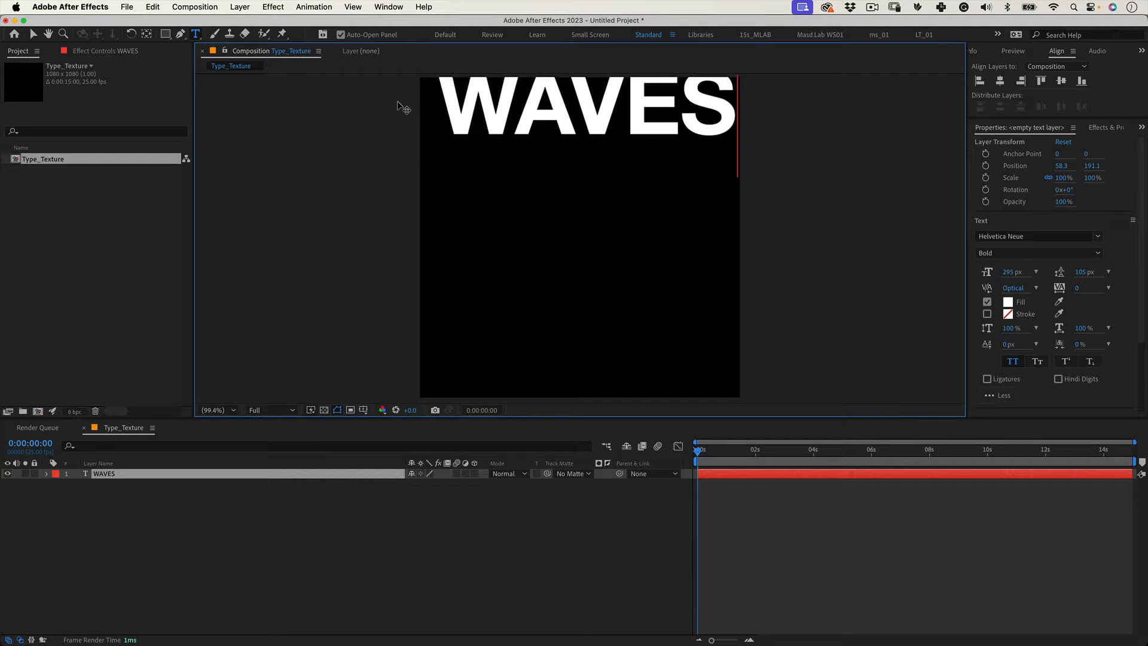
{"action": "left_click", "coordinate": [321, 500]}
{"action": "left_click", "coordinate": [259, 476]}
{"action": "key", "text": "v"}
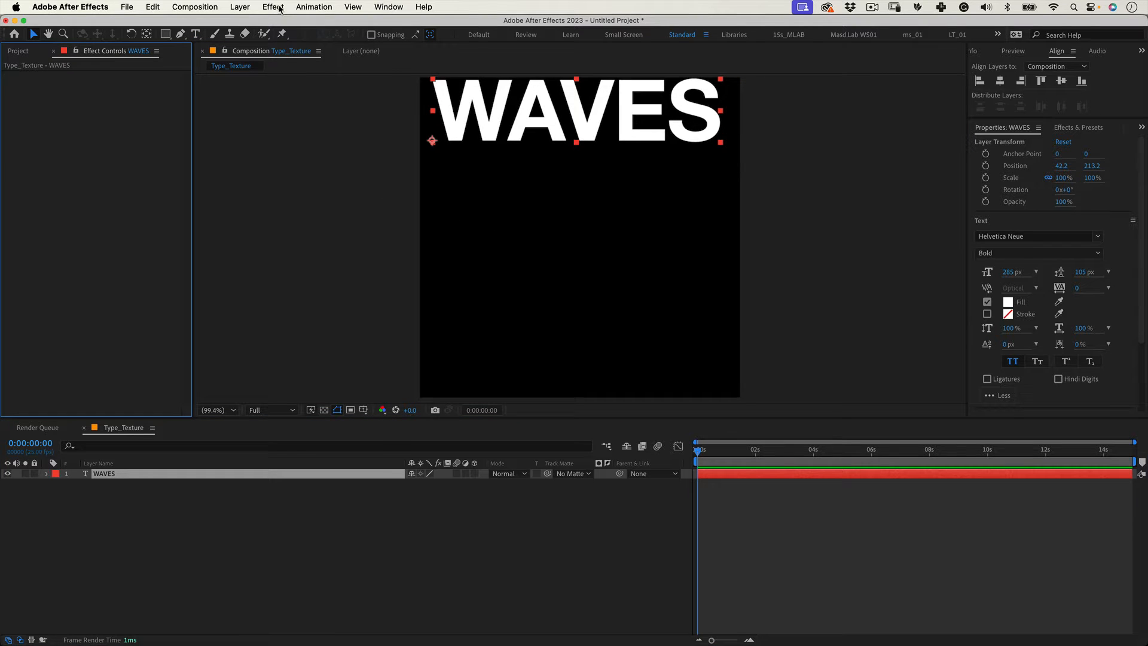
Apply CC RepeTile to WAVES with Expand Down about 858, filling five stacked rows.
{"action": "left_click", "coordinate": [274, 7]}
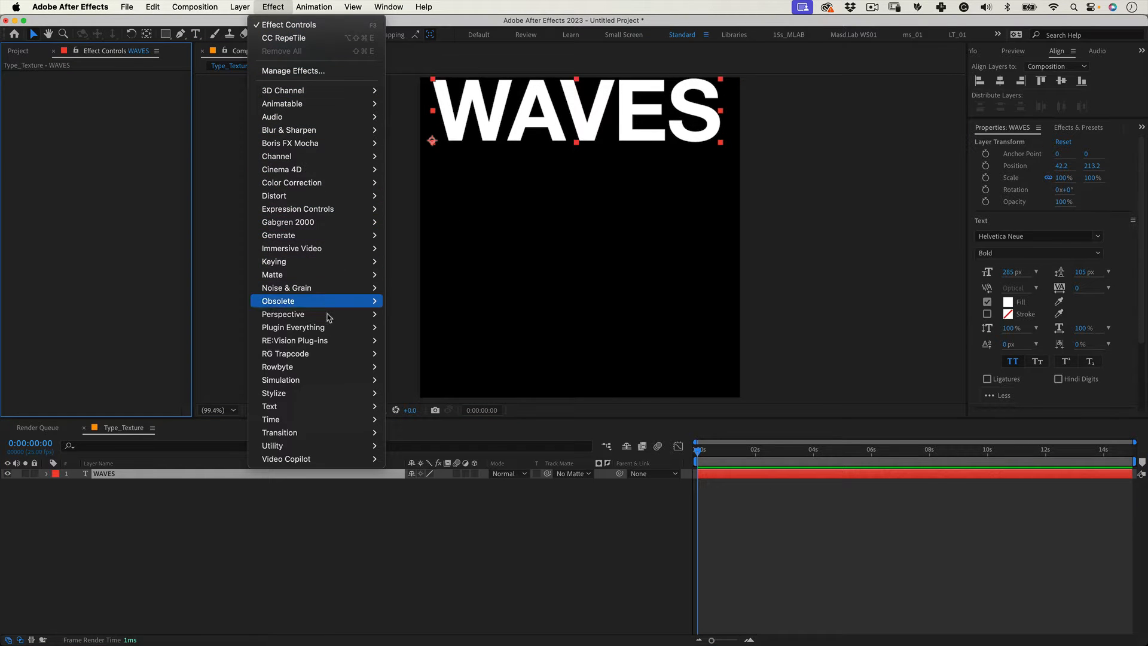
{"action": "mouse_move", "coordinate": [274, 393]}
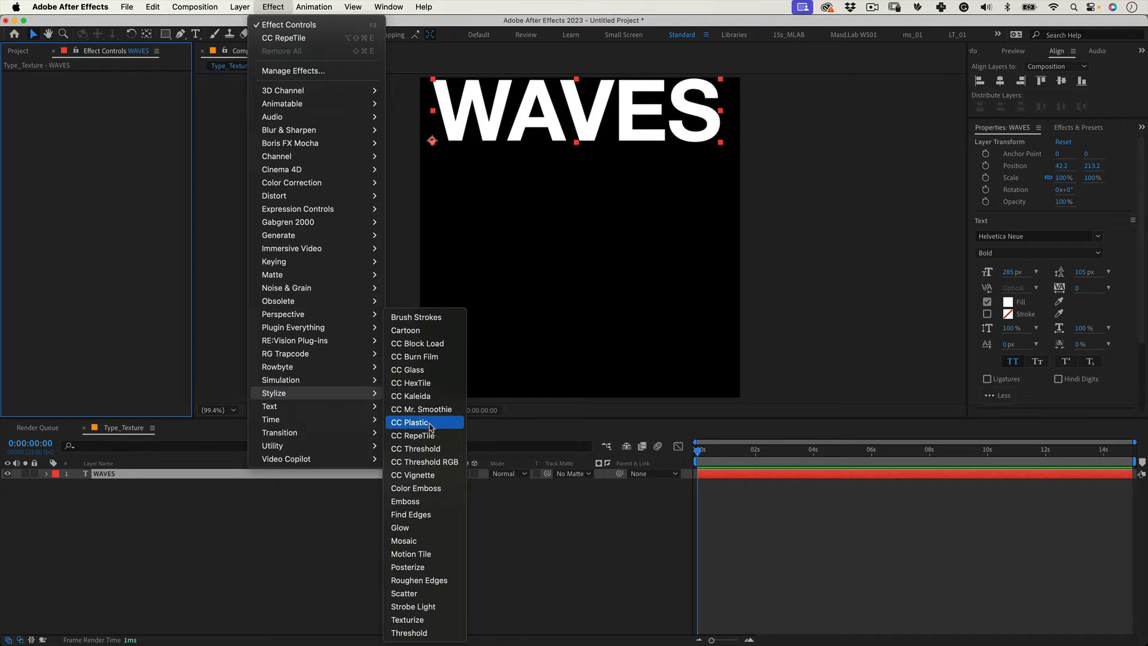
{"action": "left_click", "coordinate": [427, 436]}
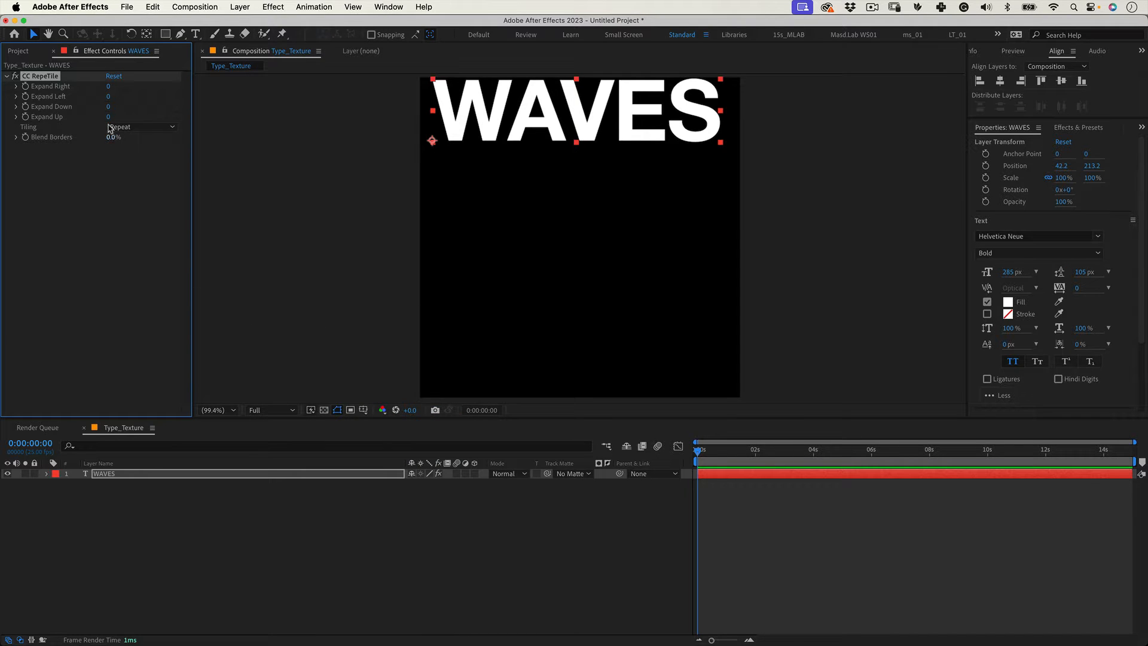
{"action": "left_click_drag", "start_coordinate": [109, 106], "coordinate": [628, 99]}
{"action": "left_click", "coordinate": [633, 293]}
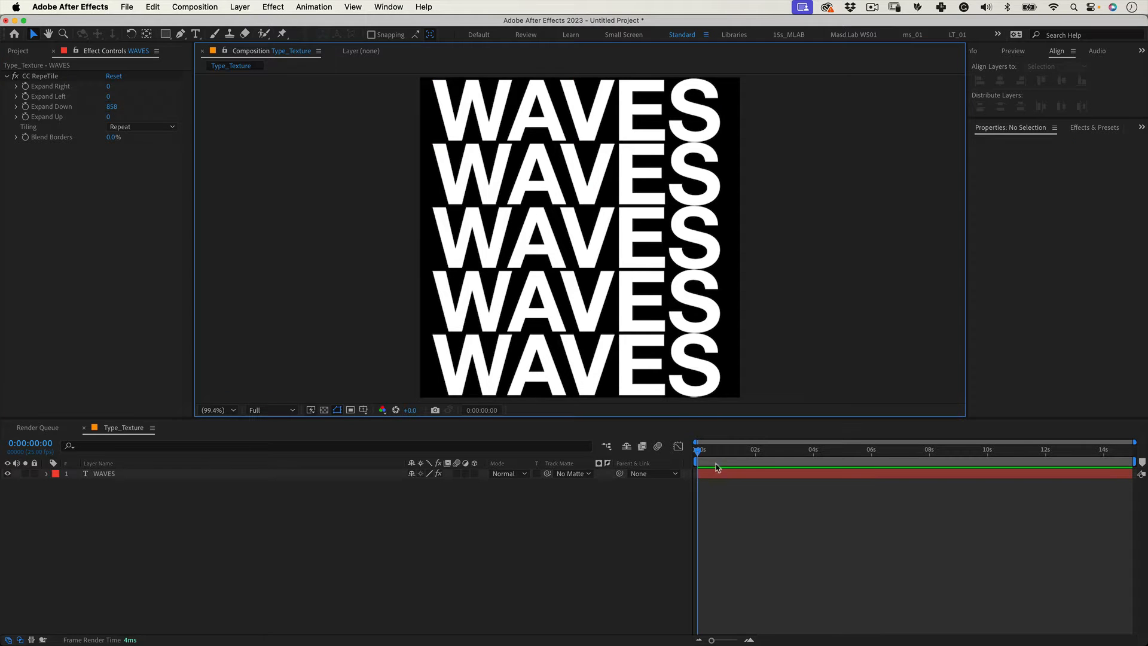
Add a black solid layer and place it beneath the WAVES layer.
{"action": "right_click", "coordinate": [751, 525]}
{"action": "mouse_move", "coordinate": [807, 488]}
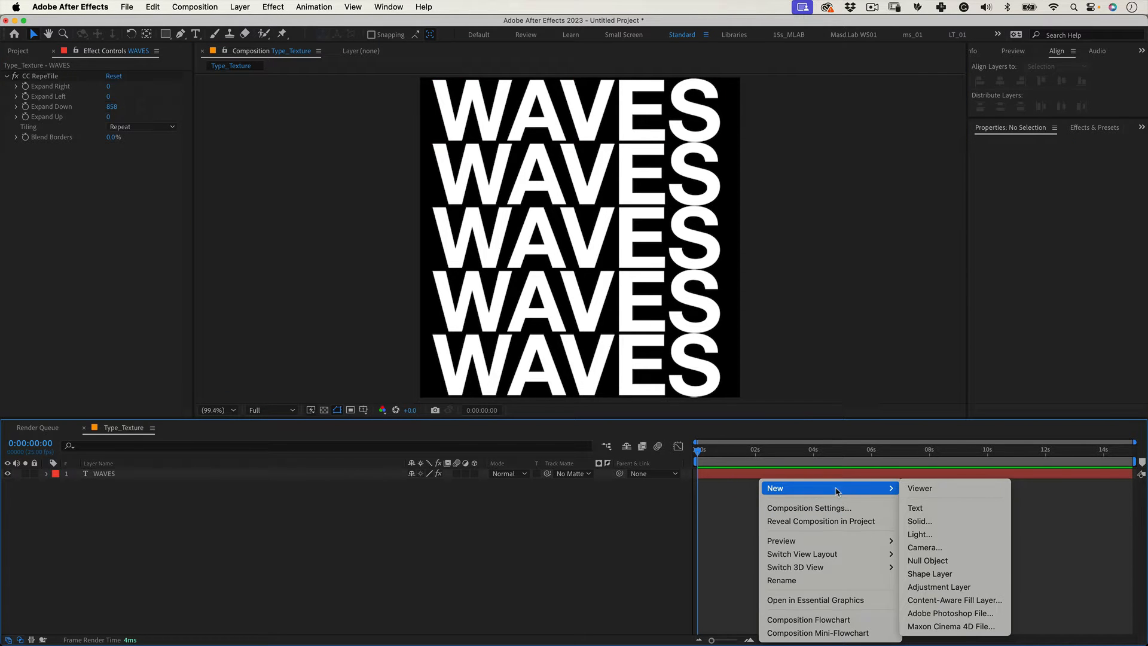
{"action": "left_click", "coordinate": [919, 522]}
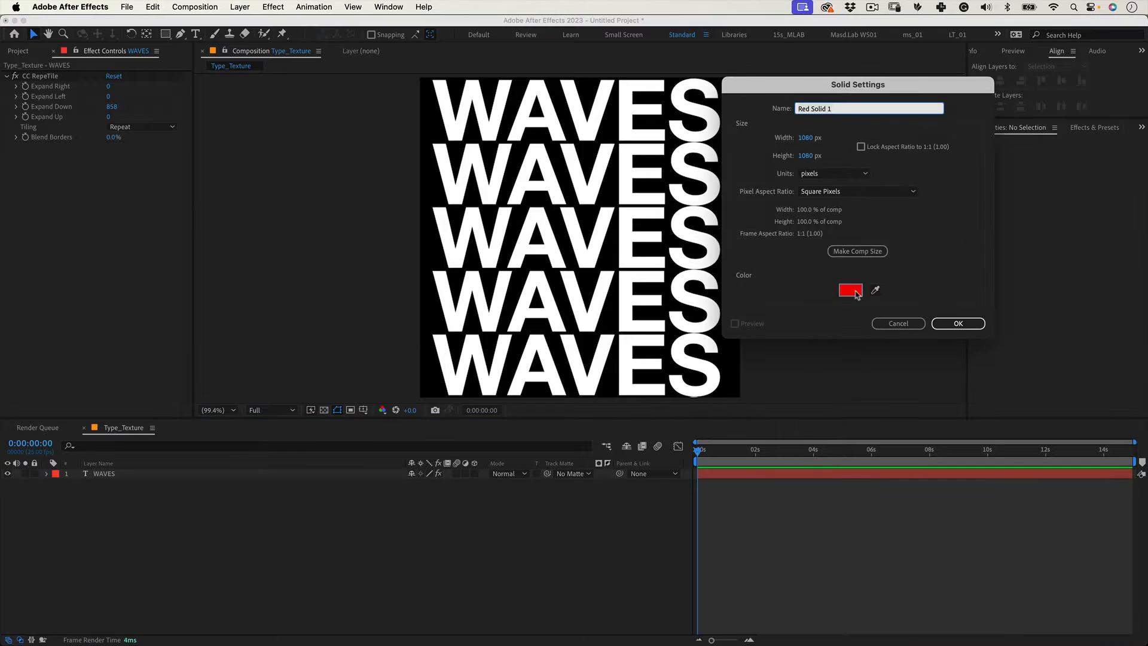
{"action": "left_click", "coordinate": [850, 290]}
{"action": "left_click", "coordinate": [826, 265]}
{"action": "left_click", "coordinate": [1074, 125]}
{"action": "left_click", "coordinate": [958, 323]}
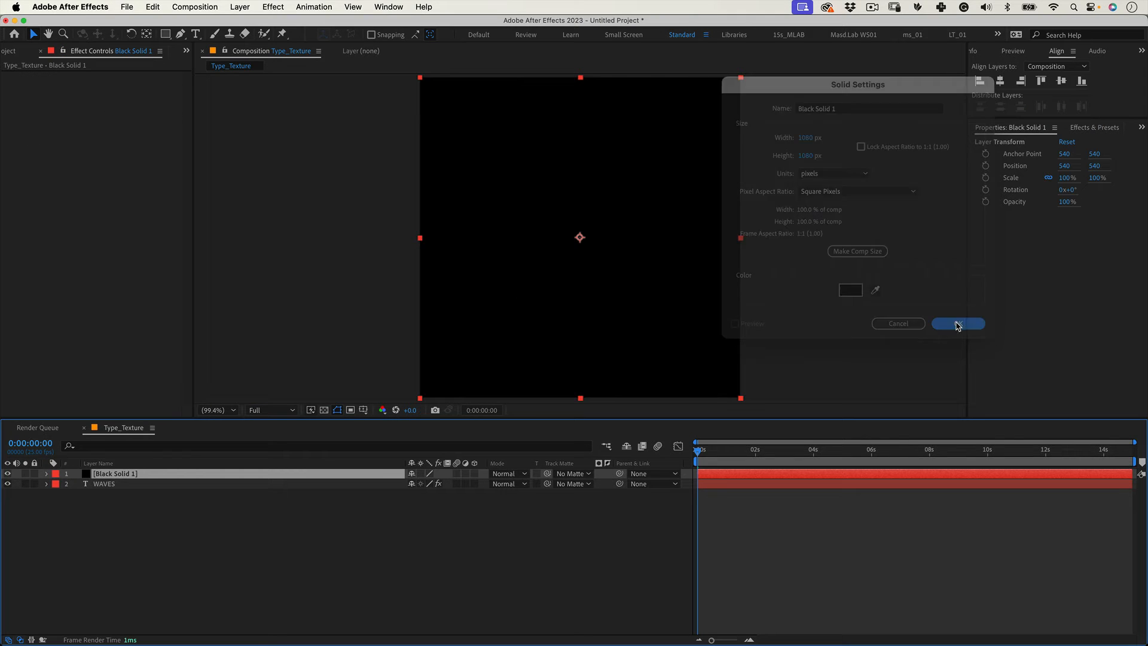
{"action": "left_click_drag", "start_coordinate": [148, 475], "coordinate": [154, 492]}
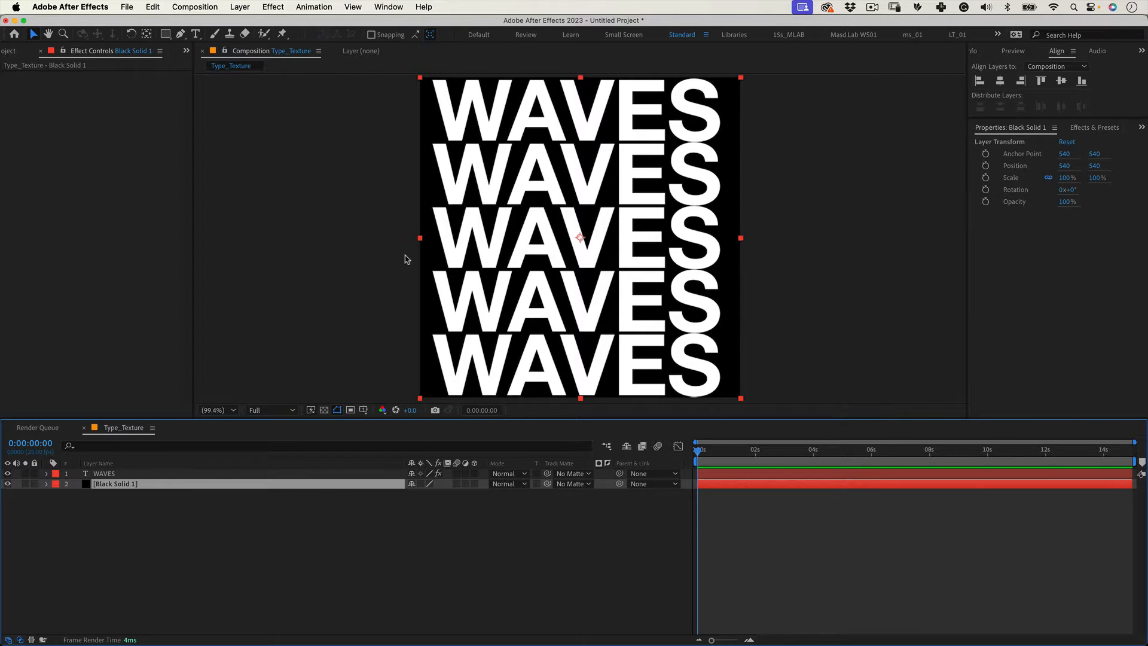
Save the current frame as Type_Texture PSD into the Texture folder and render it.
{"action": "left_click", "coordinate": [196, 8]}
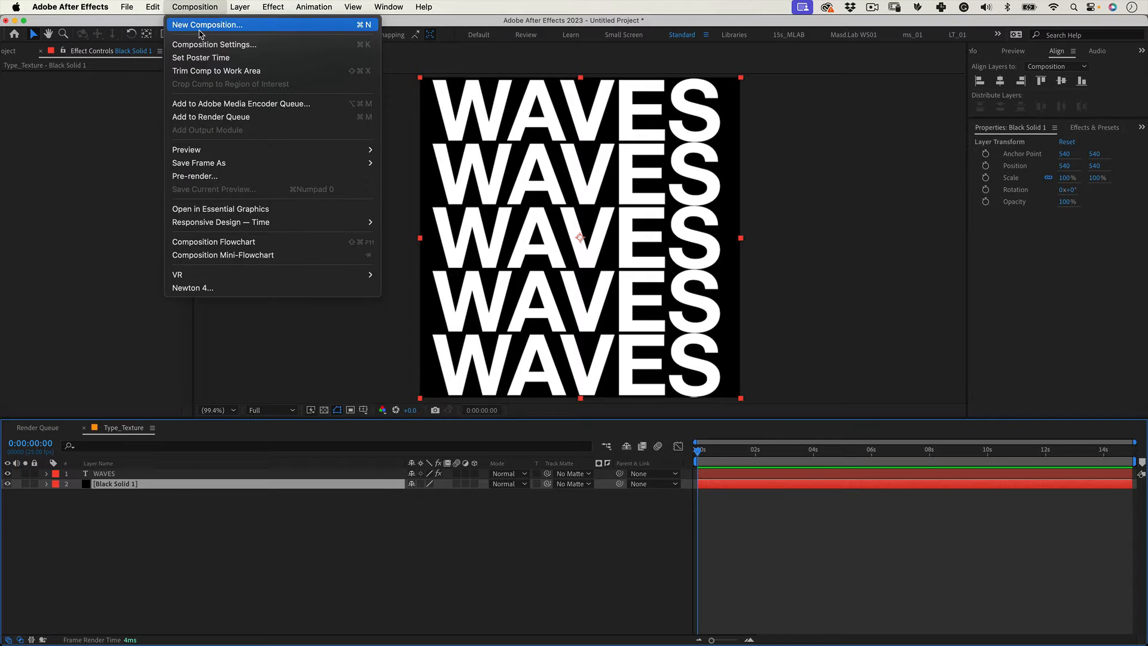
{"action": "mouse_move", "coordinate": [199, 164]}
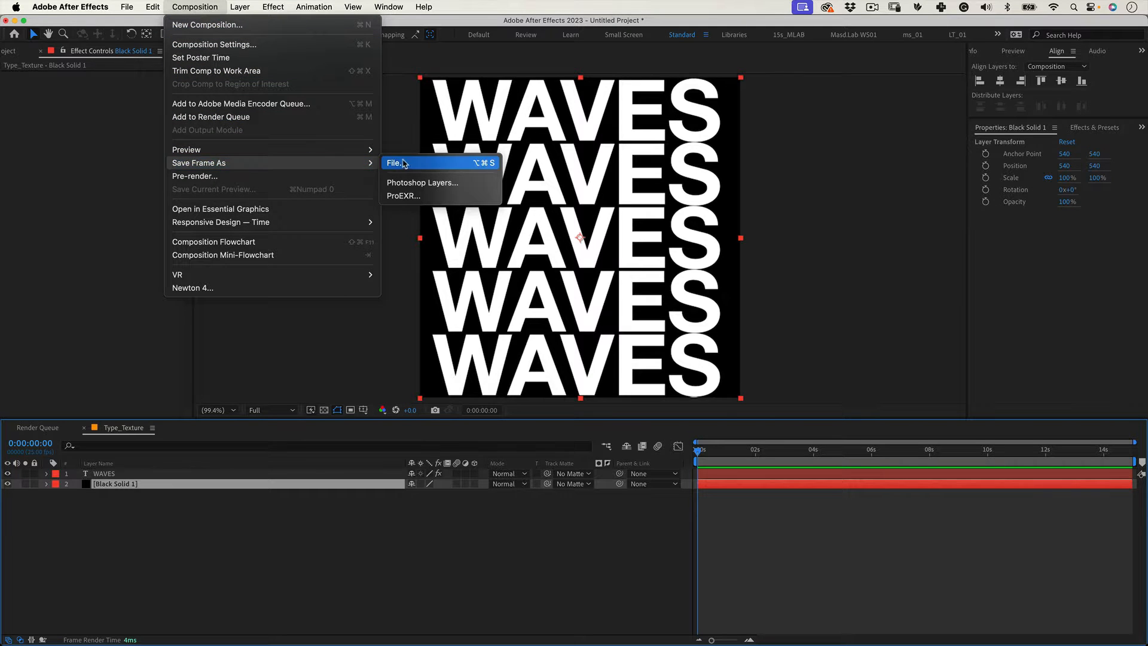
{"action": "left_click", "coordinate": [397, 164]}
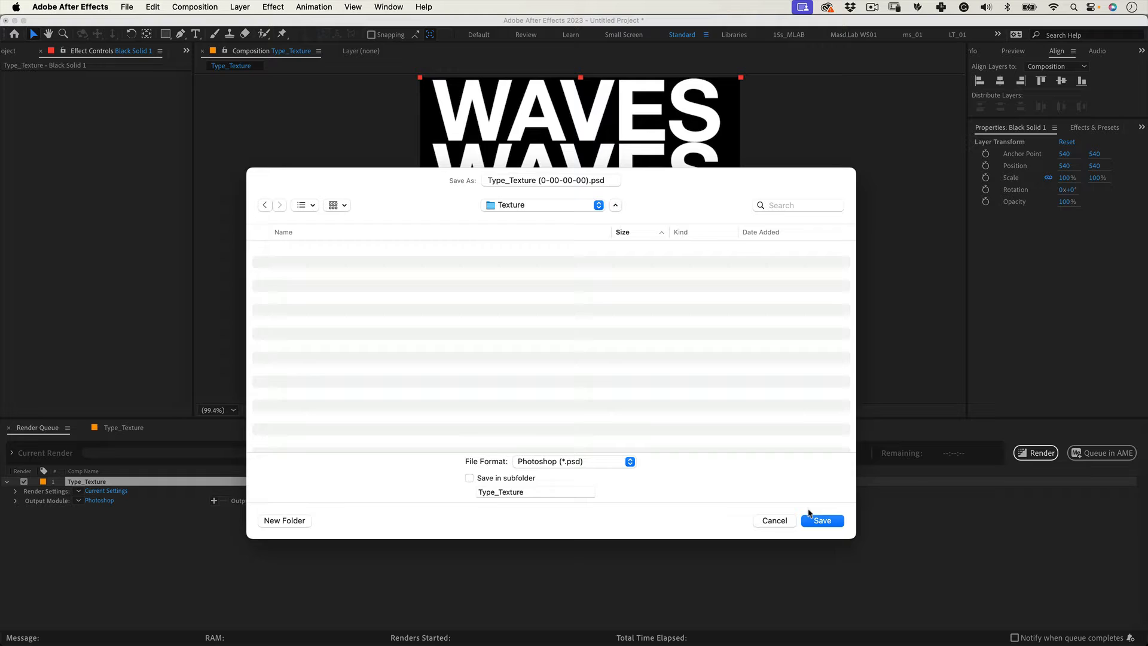
{"action": "left_click", "coordinate": [822, 522]}
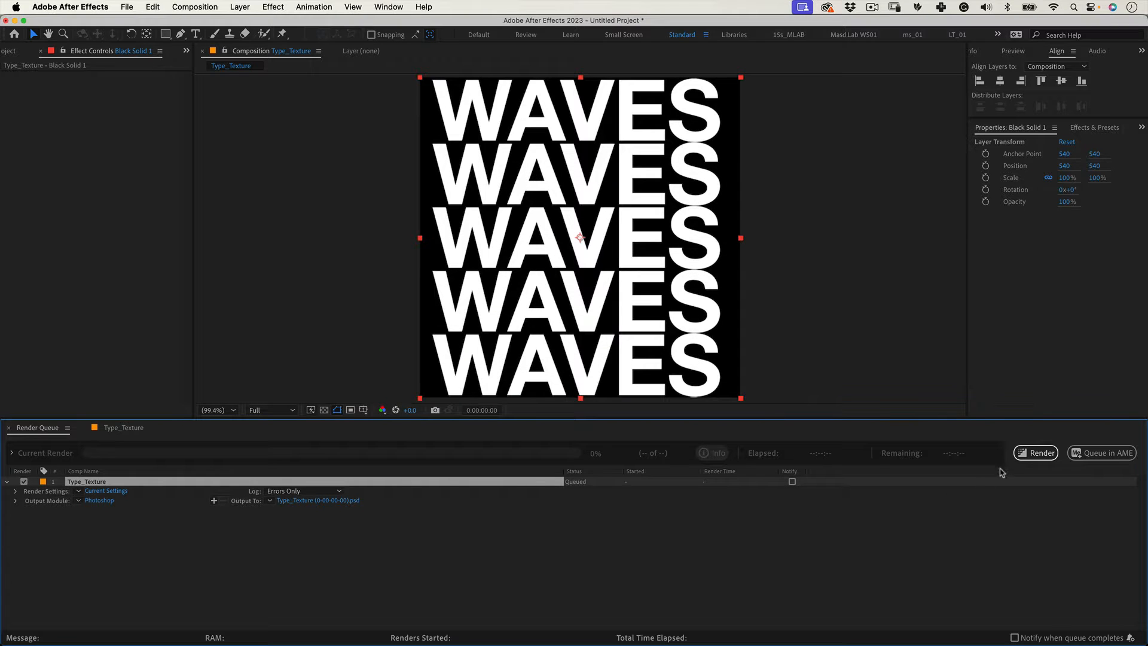
{"action": "left_click", "coordinate": [1036, 452]}
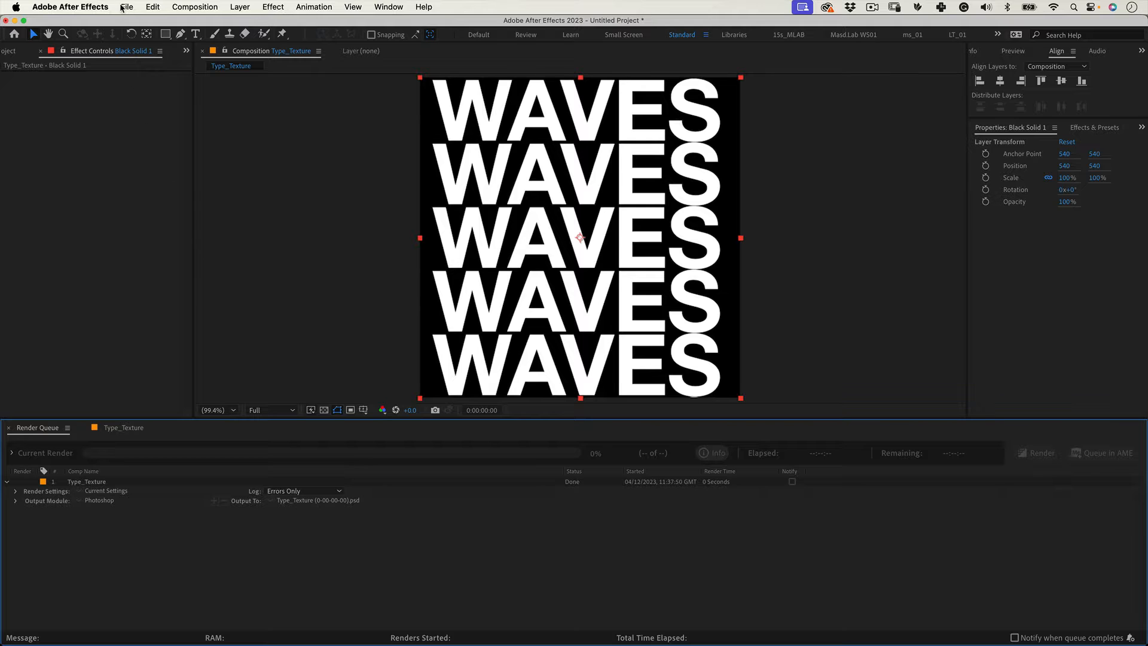
Create a new Maxon Cinema 4D file, Wave.c4d, from After Effects.
{"action": "left_click", "coordinate": [126, 7]}
{"action": "mouse_move", "coordinate": [129, 24]}
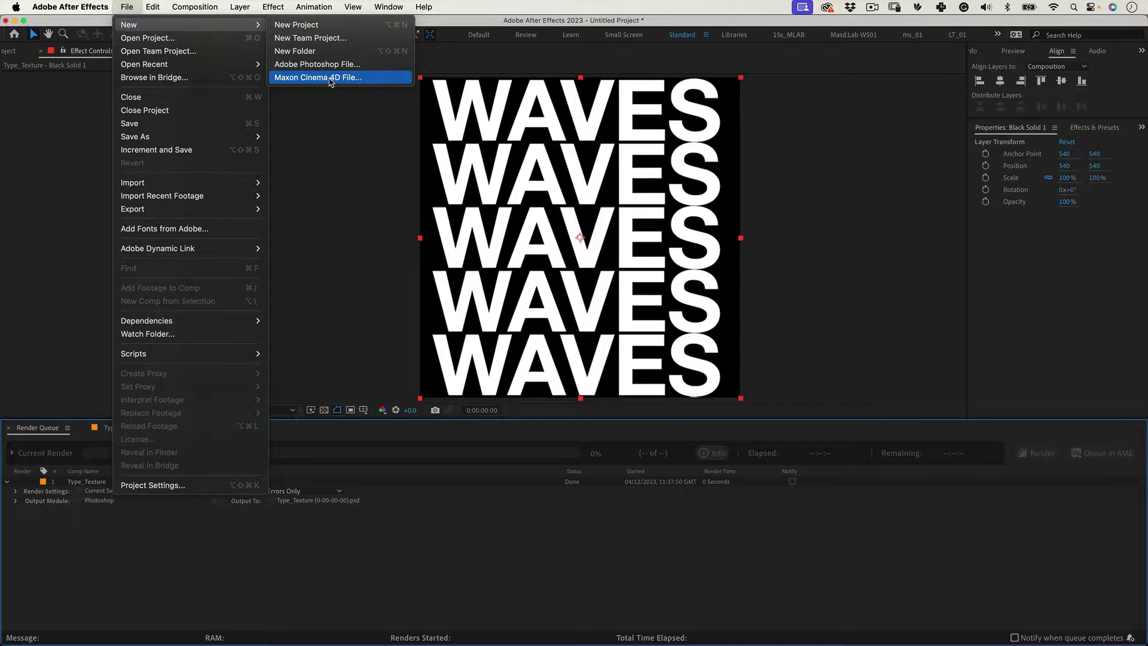
{"action": "left_click", "coordinate": [317, 78]}
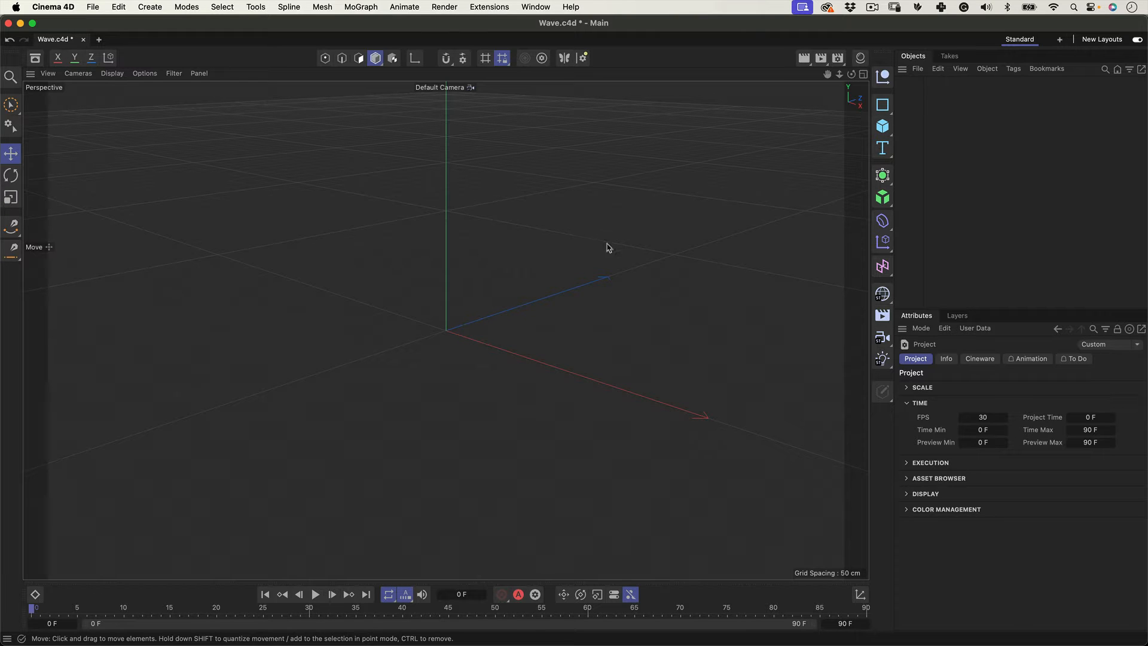
Set the render output to 1080 x 1080 in Render Settings.
{"action": "left_click", "coordinate": [837, 58]}
{"action": "type", "text": "1080"}
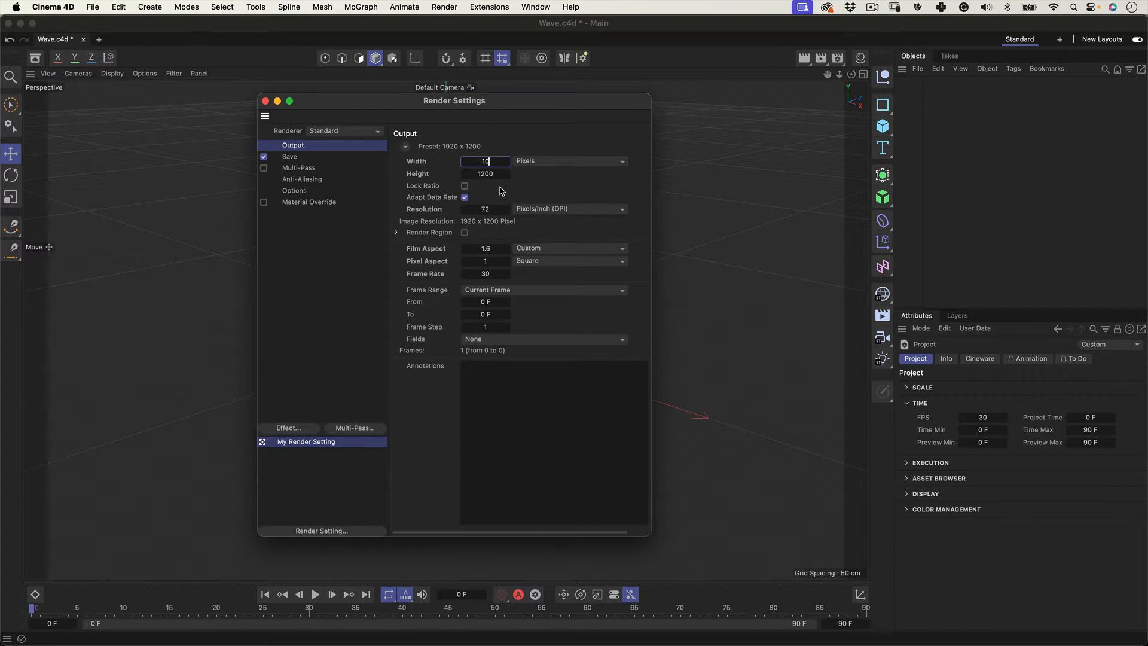
{"action": "key", "text": "Tab"}
{"action": "type", "text": "1080"}
{"action": "key", "text": "Return"}
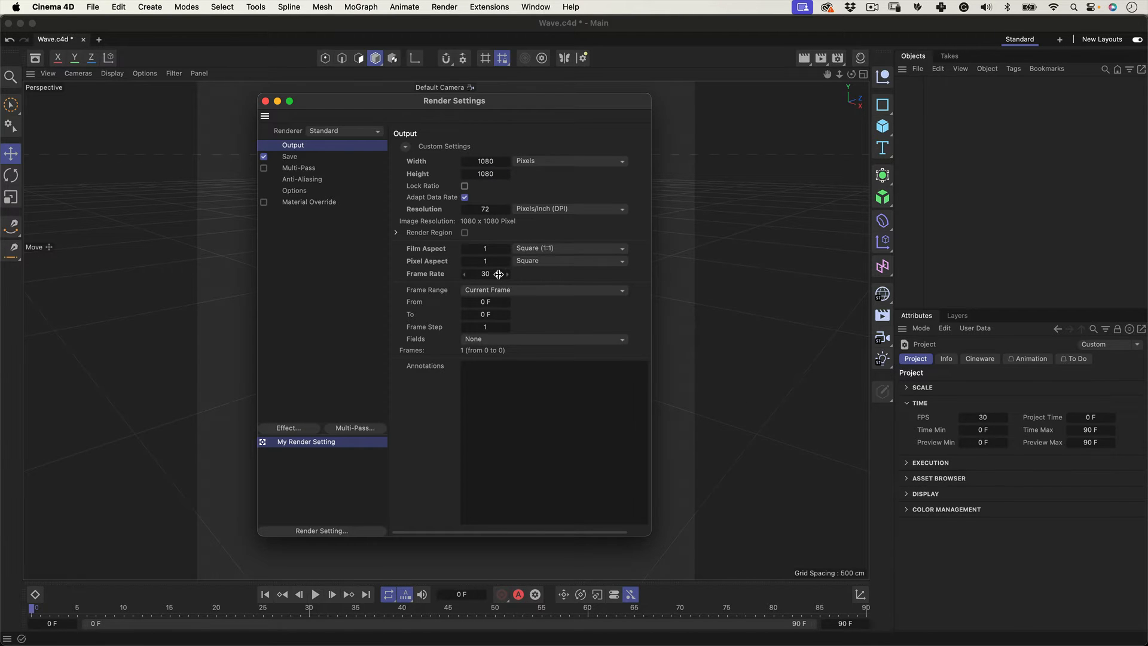
{"action": "left_click", "coordinate": [265, 101]}
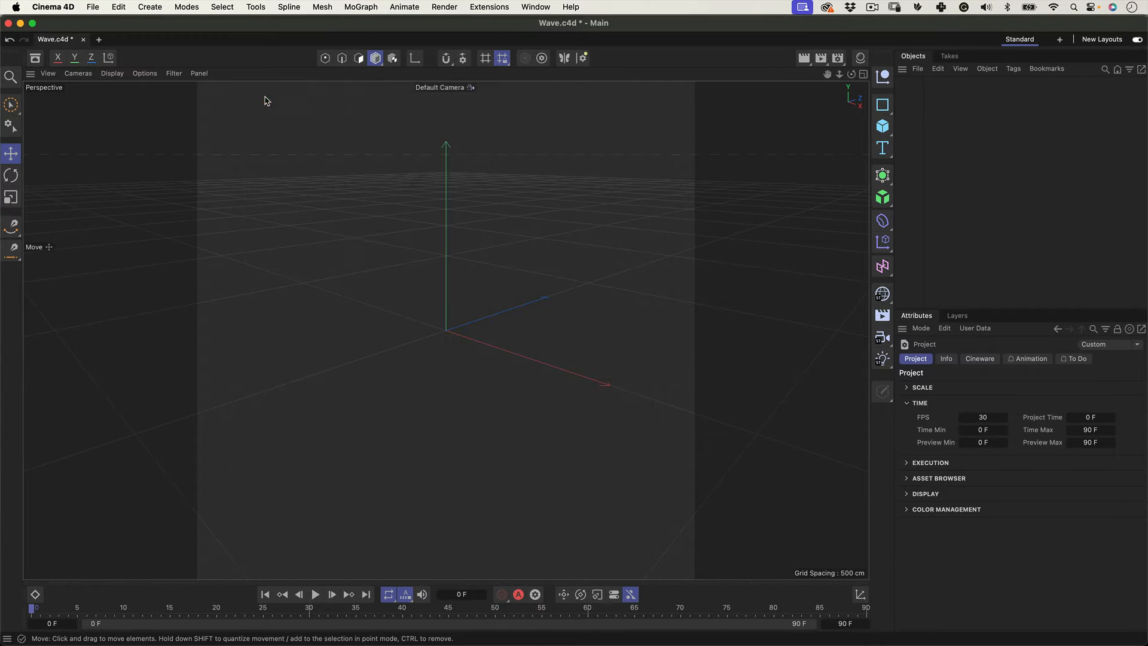
Add a plane 1500 x 1500 cm with 150 x 150 segments.
{"action": "left_click", "coordinate": [883, 126]}
{"action": "left_click", "coordinate": [931, 167]}
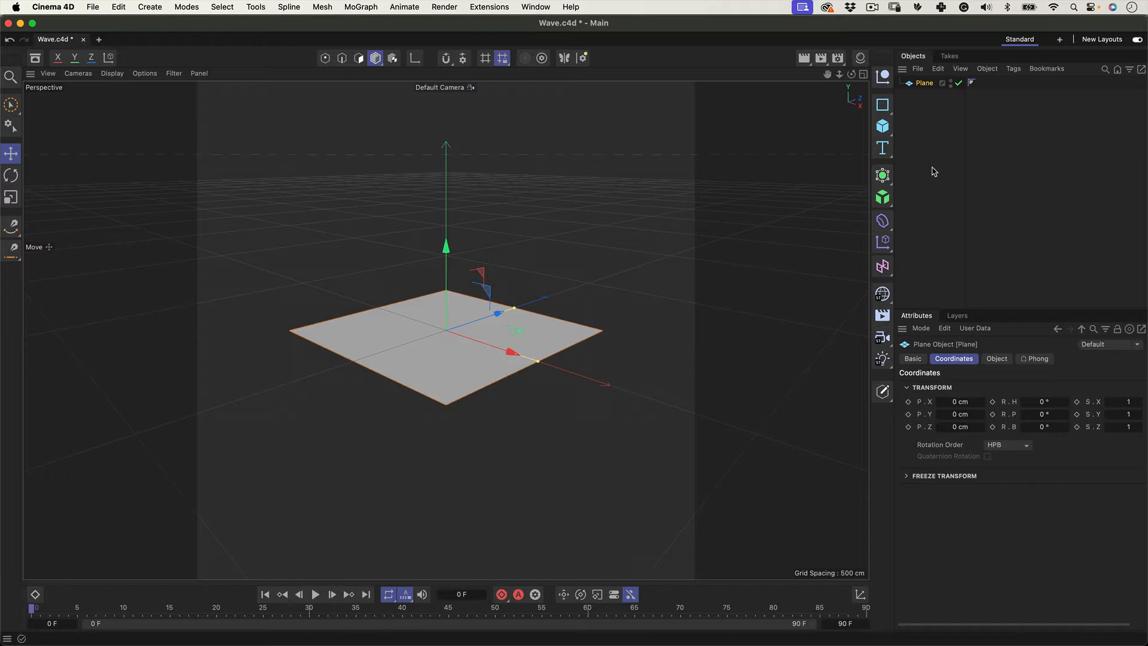
{"action": "left_click", "coordinate": [994, 359]}
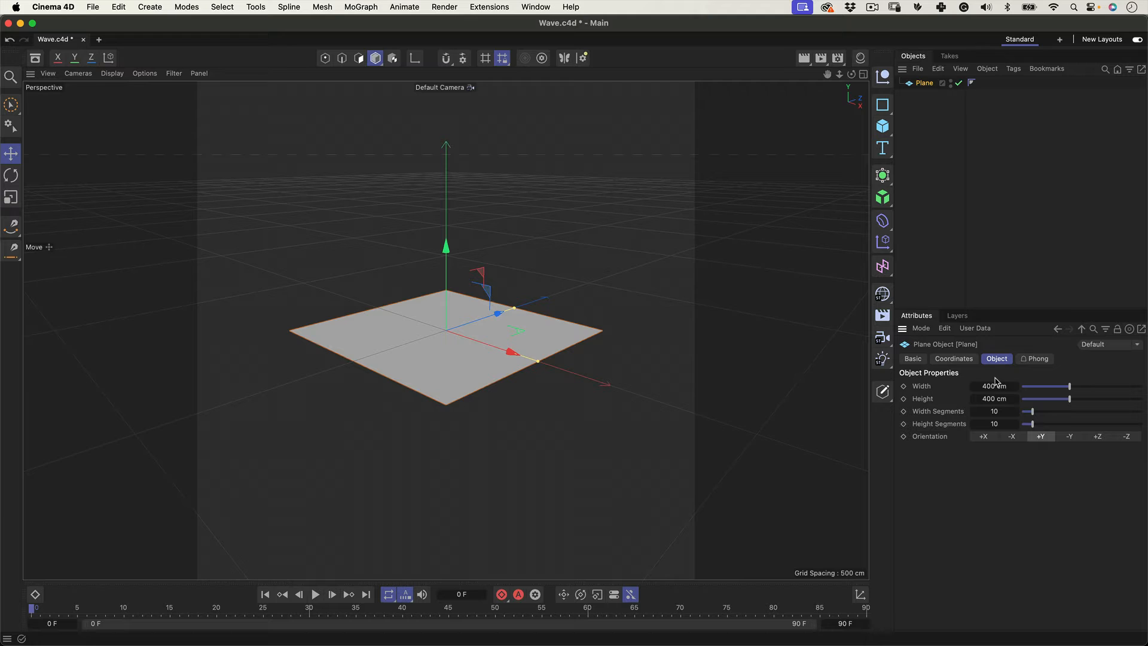
{"action": "left_click", "coordinate": [995, 386]}
{"action": "type", "text": "1500"}
{"action": "key", "text": "Tab"}
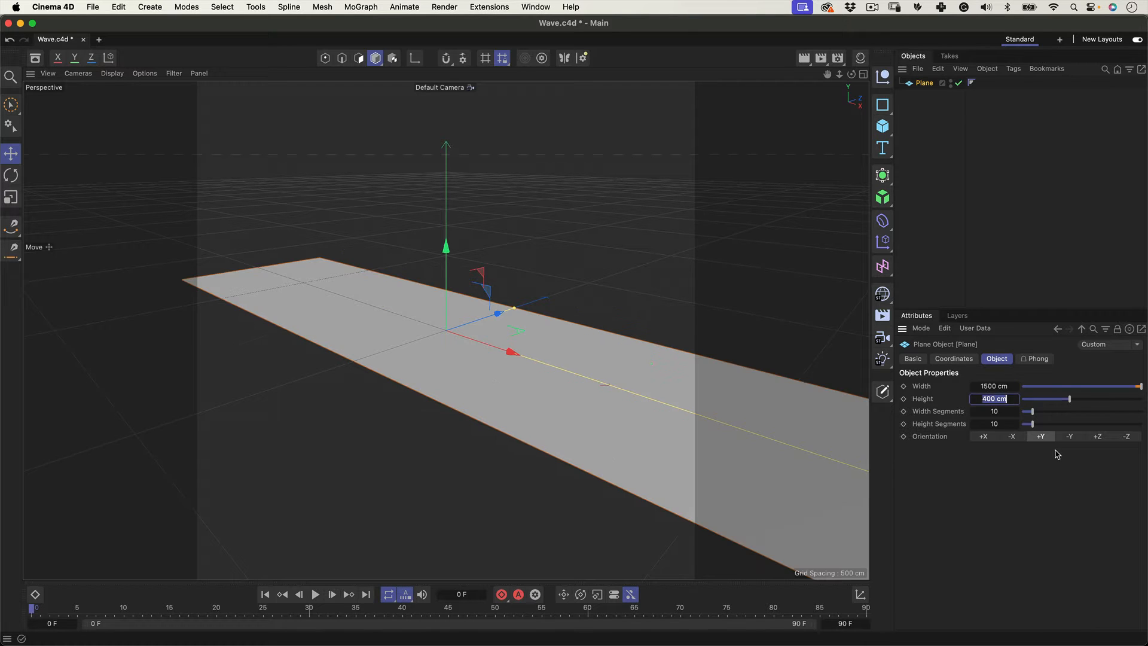
{"action": "type", "text": "1500"}
{"action": "key", "text": "Tab"}
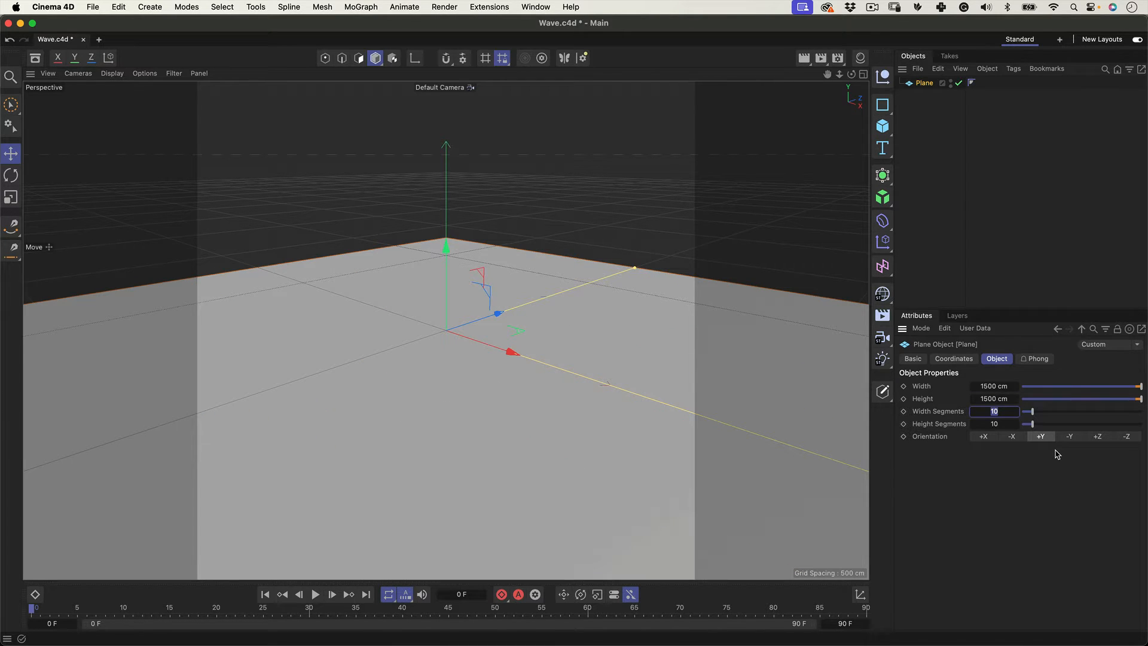
{"action": "type", "text": "0"}
{"action": "key", "text": "Tab"}
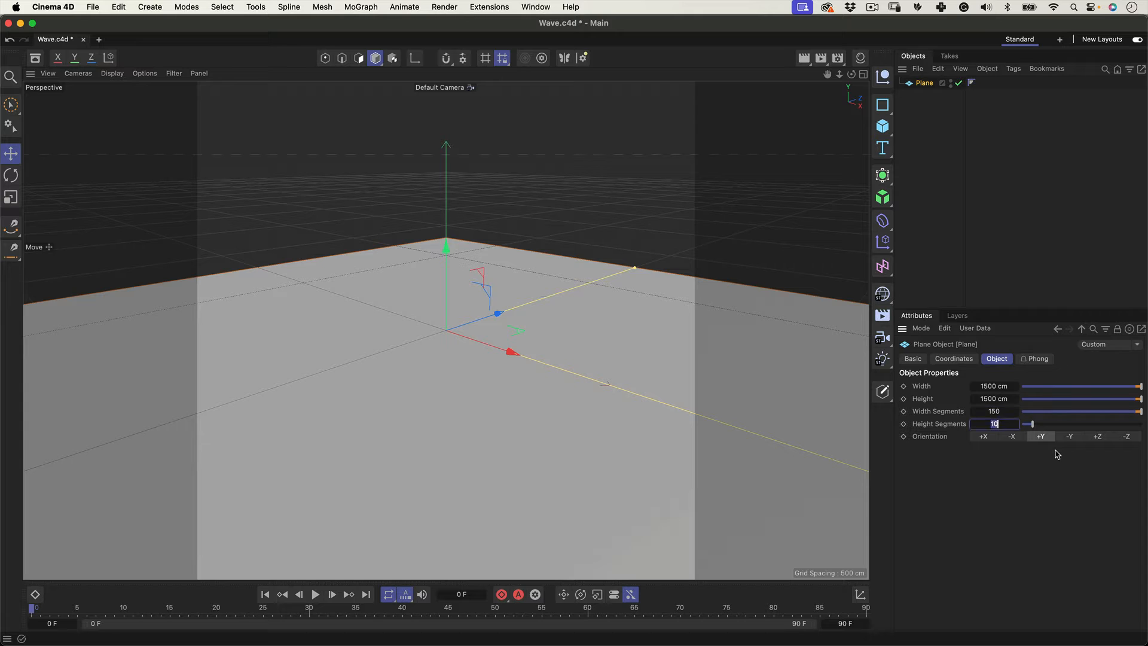
{"action": "type", "text": "150"}
{"action": "key", "text": "Return"}
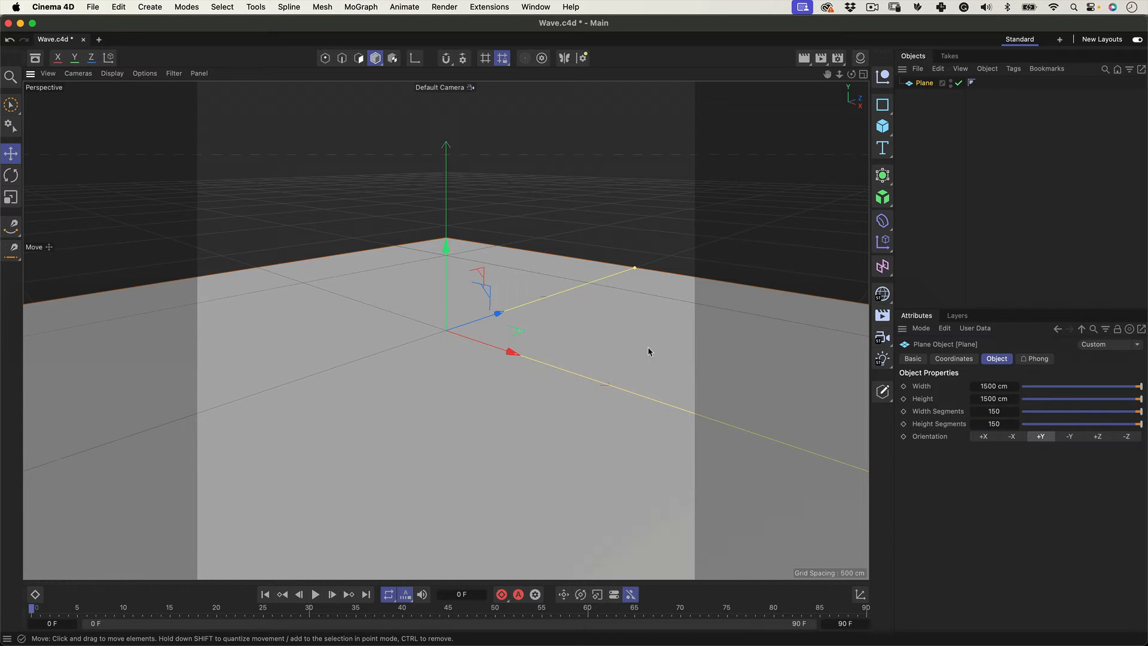
Add a Formula deformer under the plane and play the animation.
{"action": "left_click", "coordinate": [882, 222]}
{"action": "left_click", "coordinate": [933, 325]}
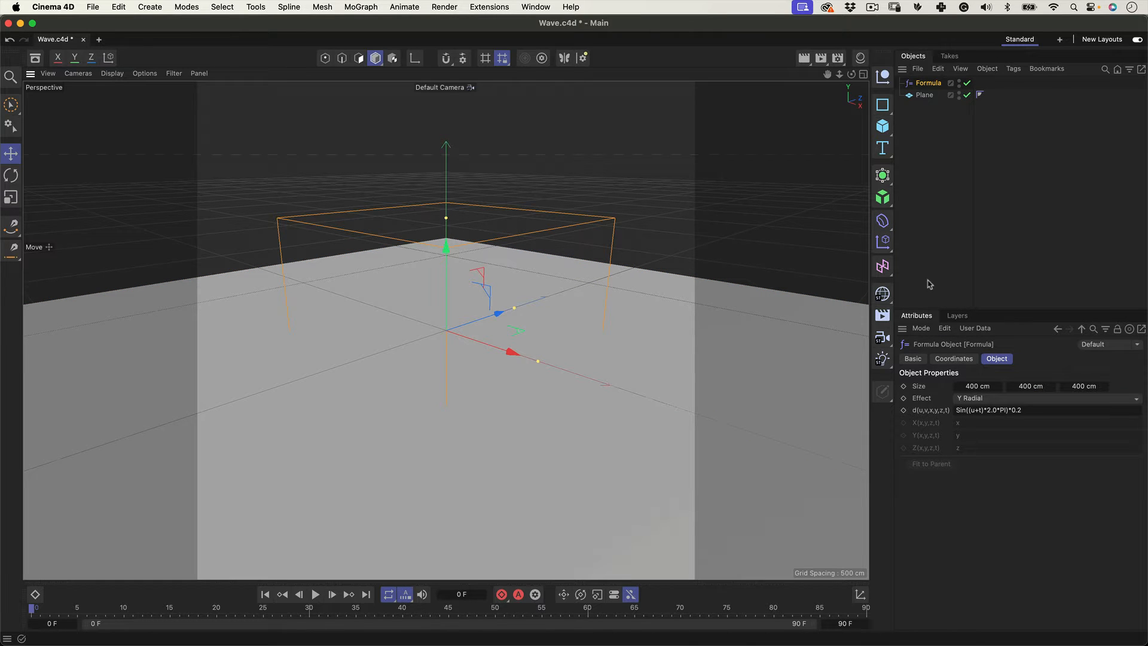
{"action": "left_click_drag", "start_coordinate": [933, 83], "coordinate": [927, 98]}
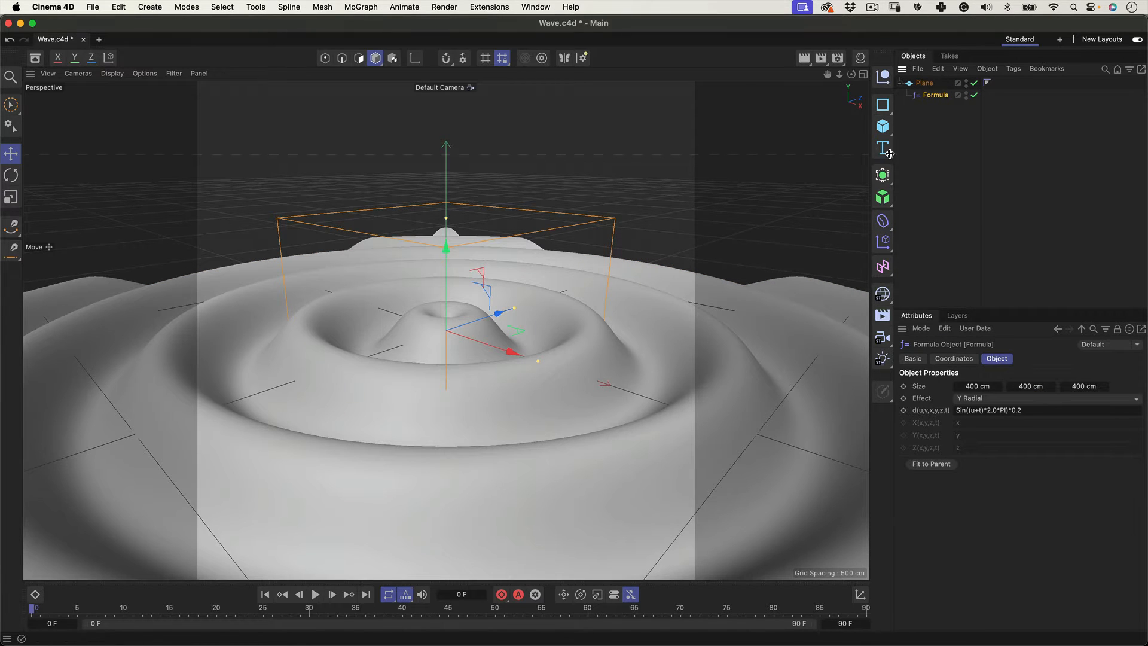
{"action": "left_click", "coordinate": [316, 594]}
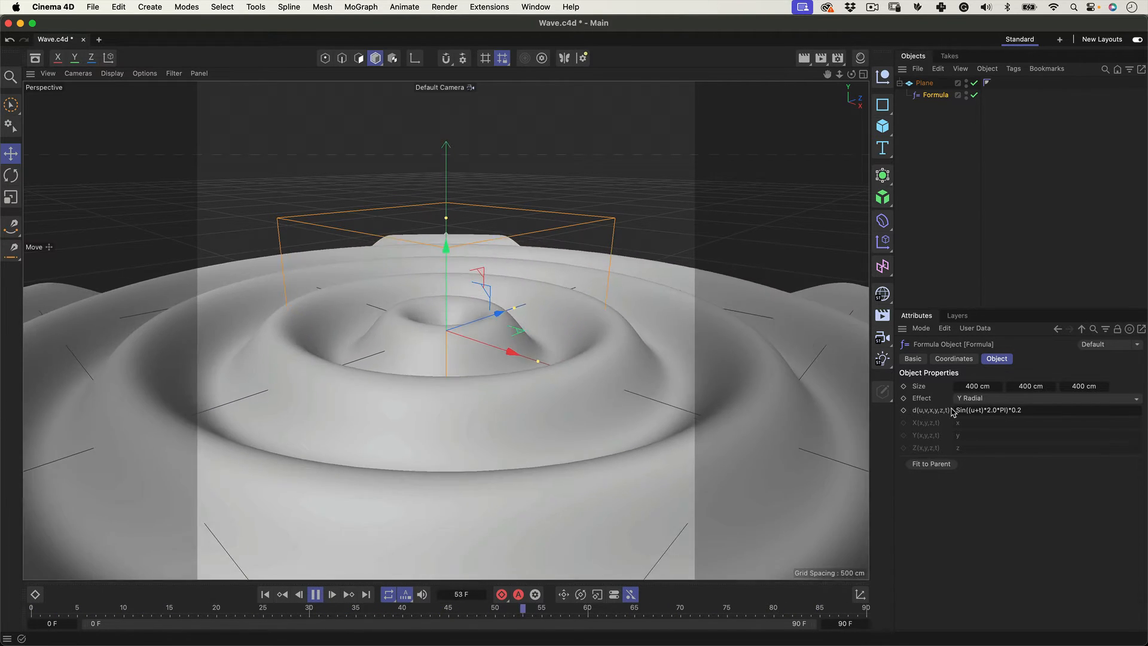
Halve the wave height by appending /2 to the d(u,v,x,y,z,t) formula.
{"action": "left_click", "coordinate": [1028, 409]}
{"action": "left_click_drag", "start_coordinate": [1028, 409], "coordinate": [954, 410]}
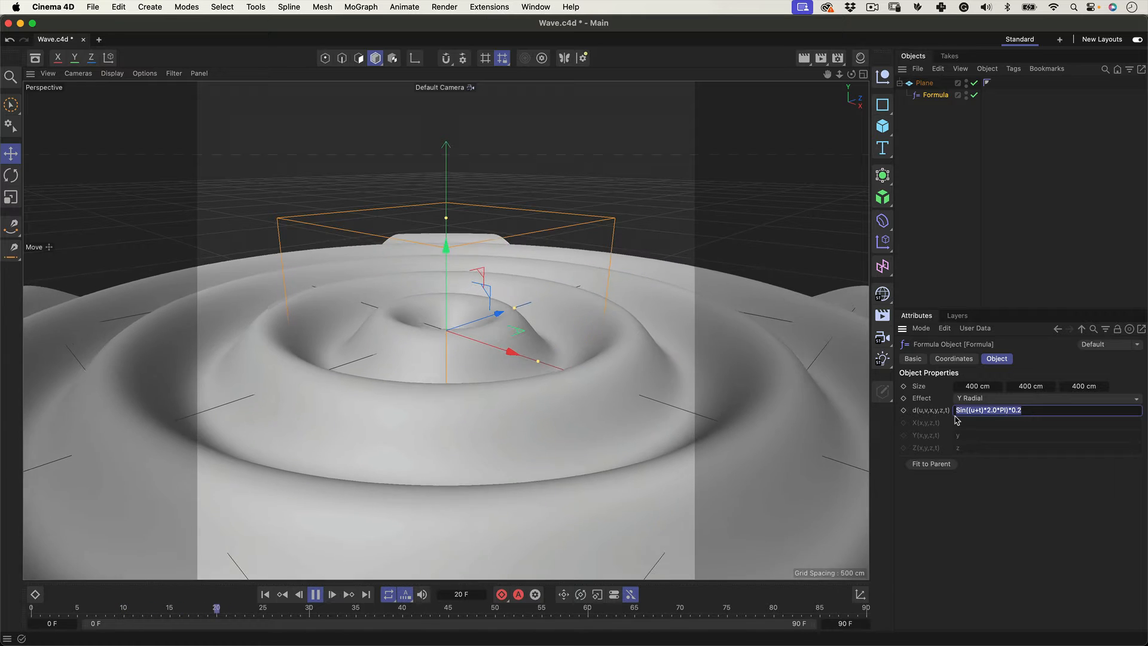
{"action": "left_click", "coordinate": [1034, 411]}
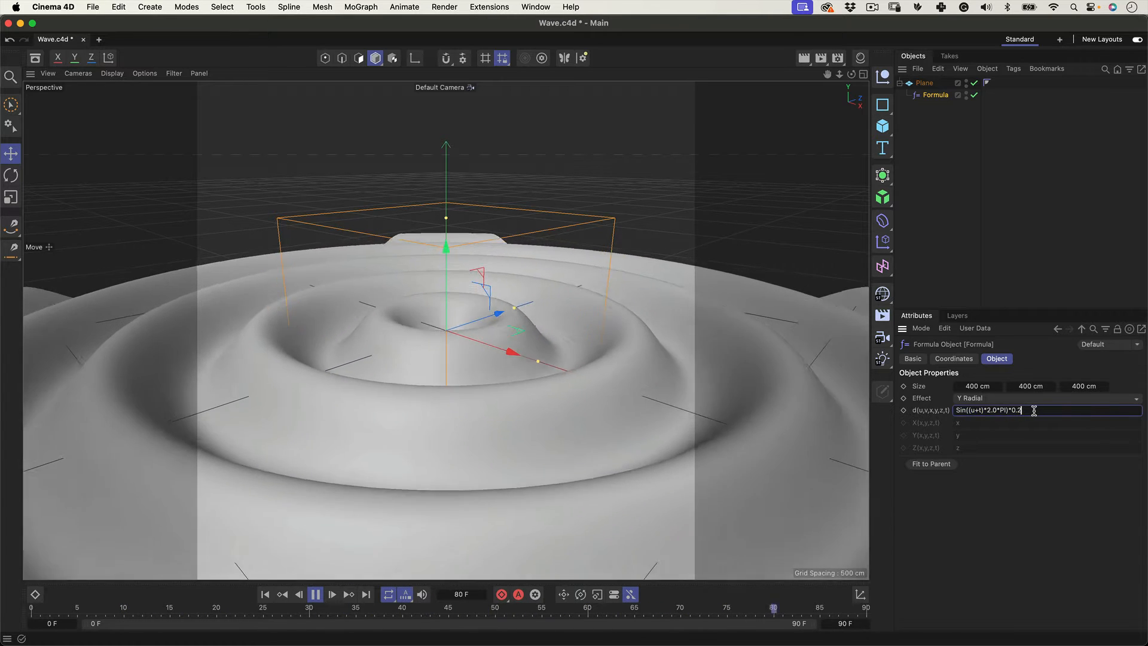
{"action": "type", "text": "/2"}
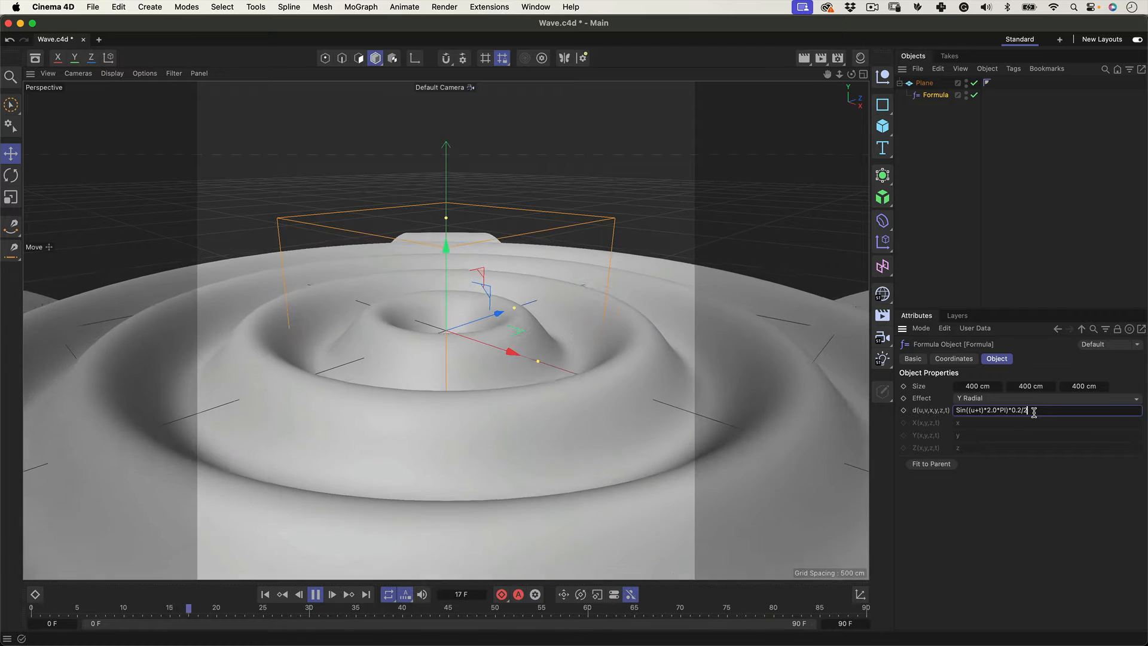
{"action": "key", "text": "Return"}
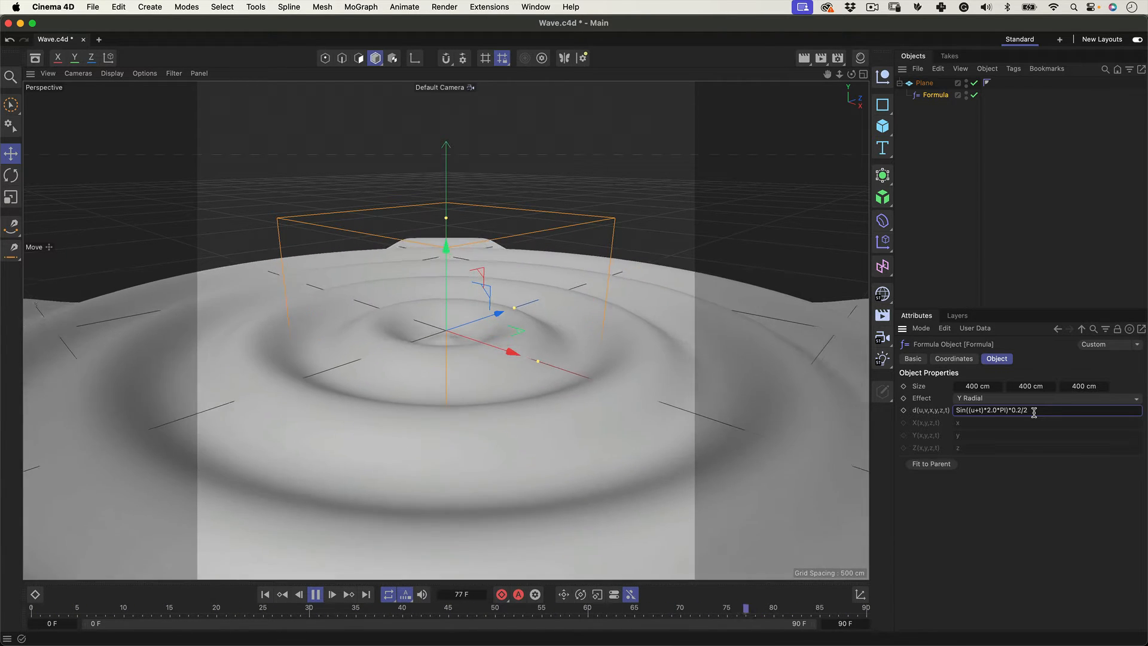
Create a new material Mat with Color and Reflectance channels turned off.
{"action": "left_click", "coordinate": [861, 57]}
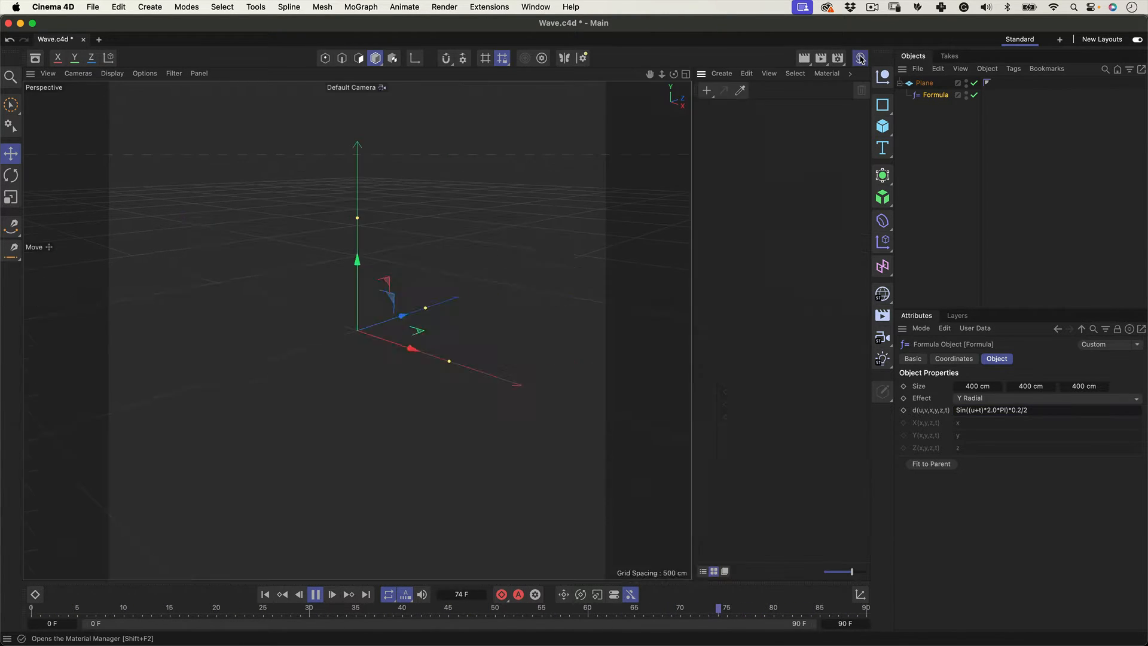
{"action": "left_click", "coordinate": [706, 91]}
{"action": "double_click", "coordinate": [713, 115]}
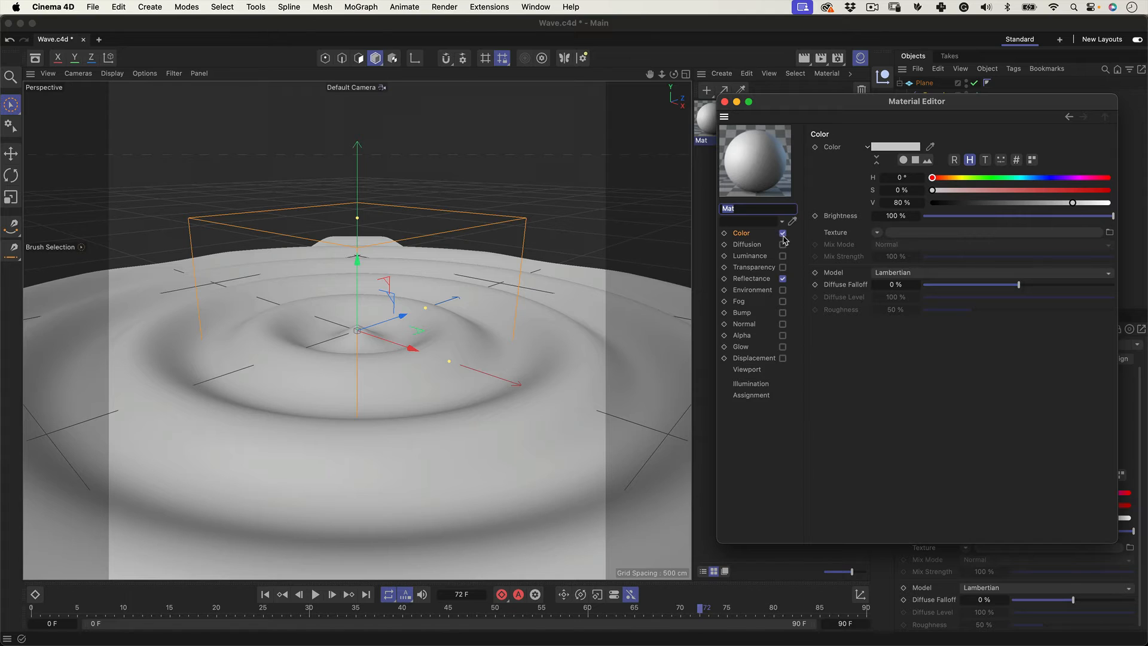
{"action": "left_click", "coordinate": [783, 233]}
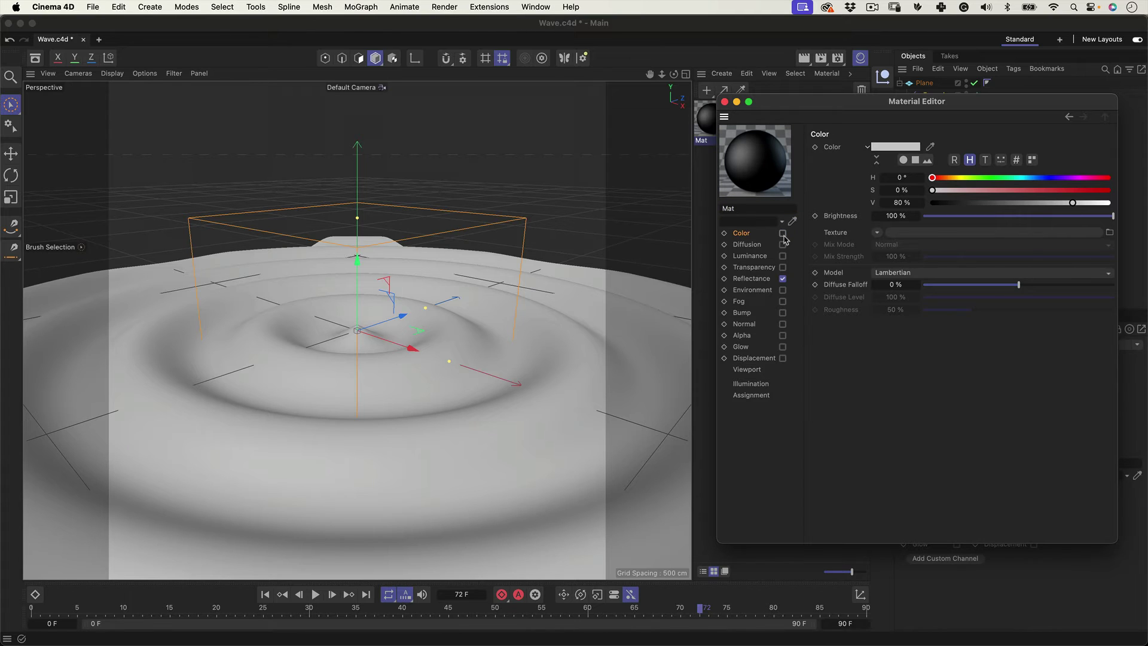
{"action": "left_click", "coordinate": [784, 280]}
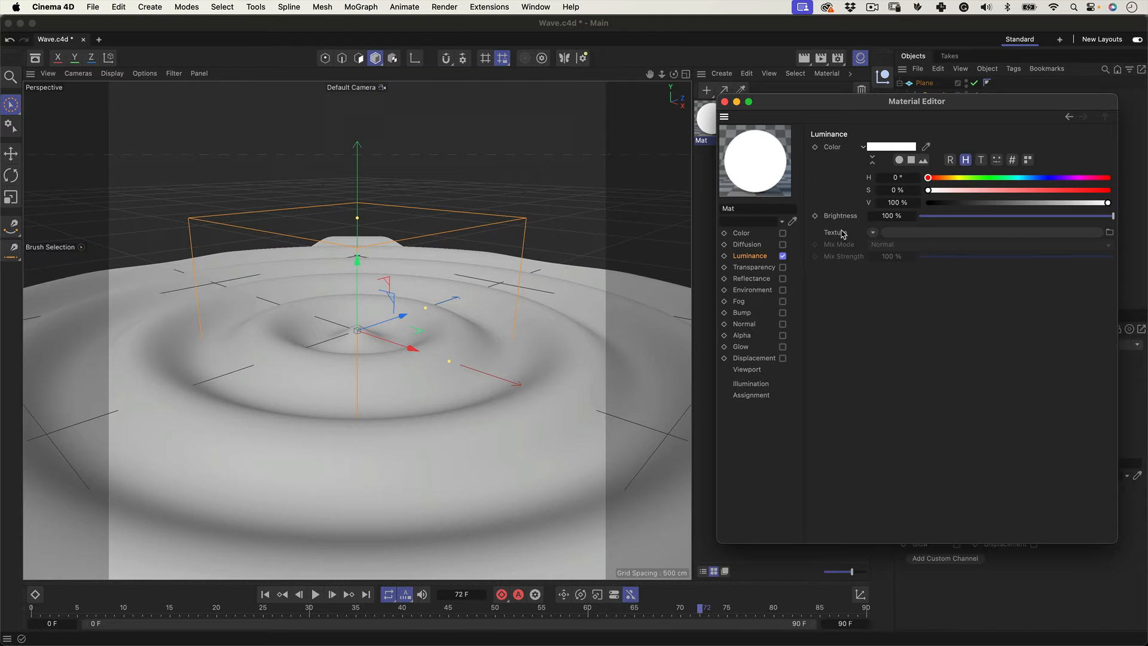
Load Text.psd as the Luminance texture, choosing No so the image is not copied to the project.
{"action": "left_click", "coordinate": [876, 235]}
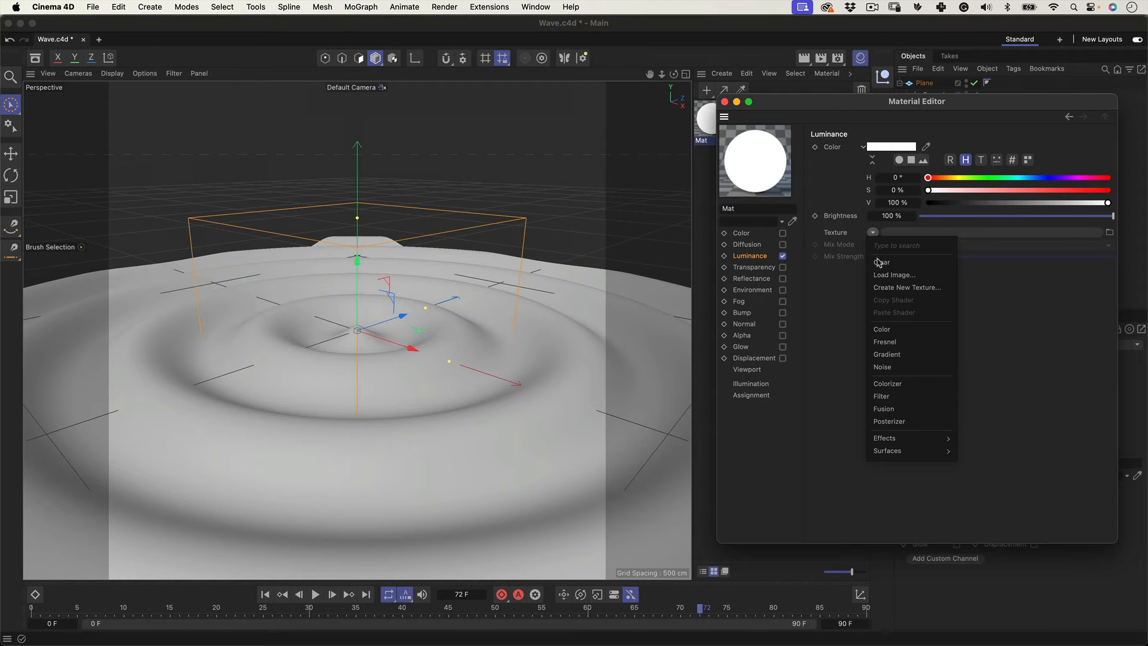
{"action": "left_click", "coordinate": [881, 278]}
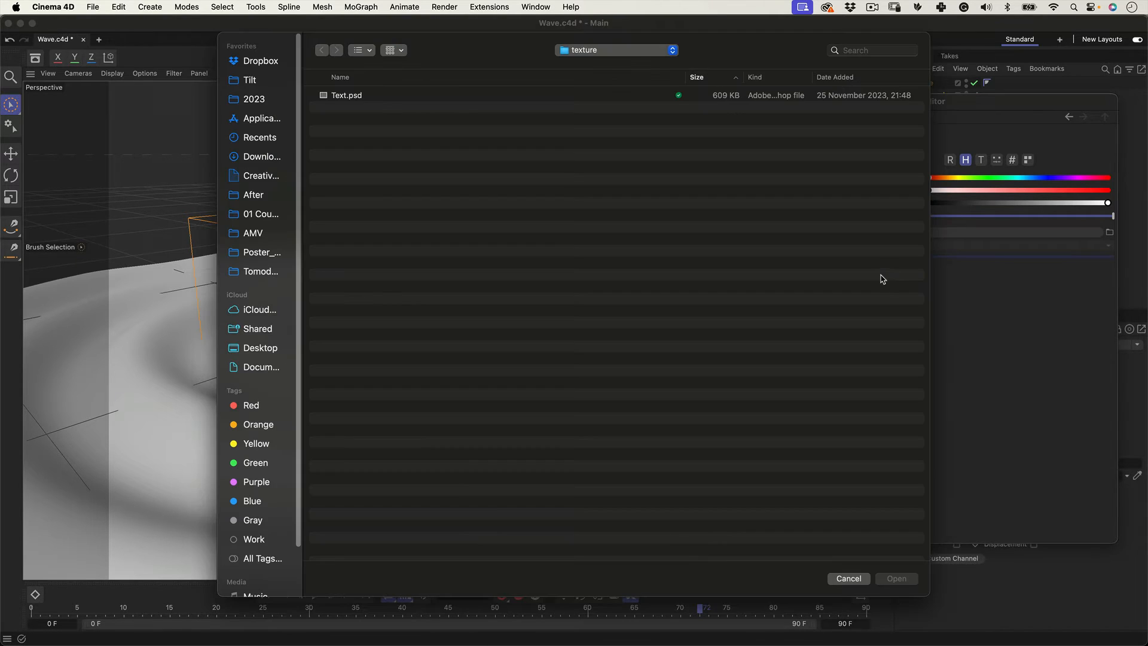
{"action": "double_click", "coordinate": [367, 96]}
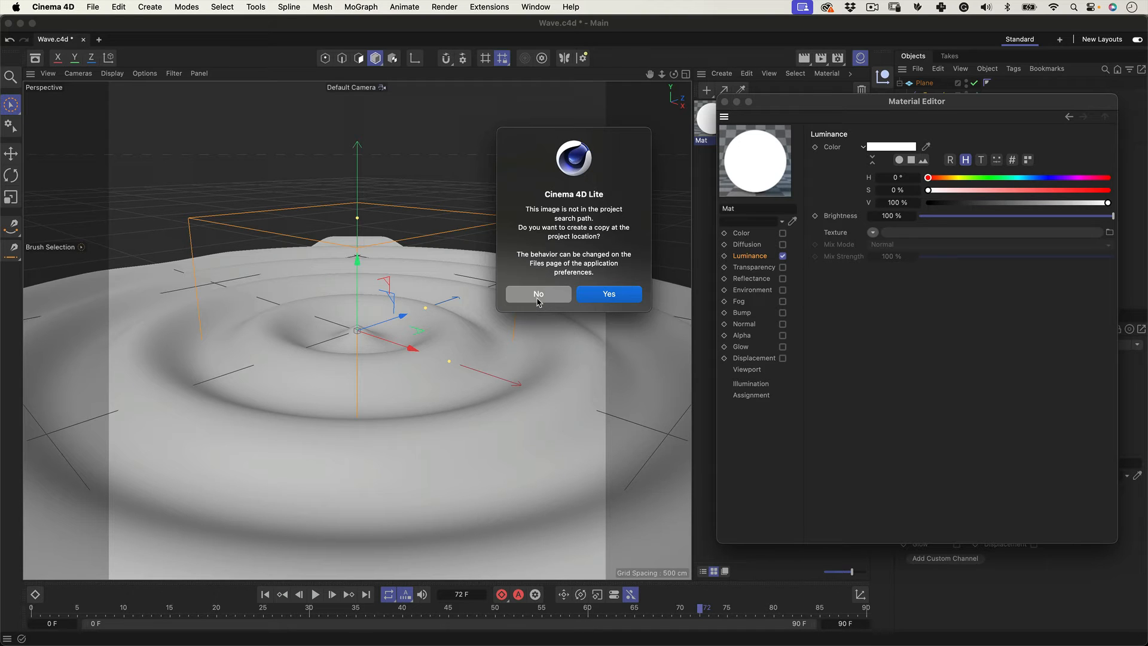
{"action": "left_click", "coordinate": [539, 295]}
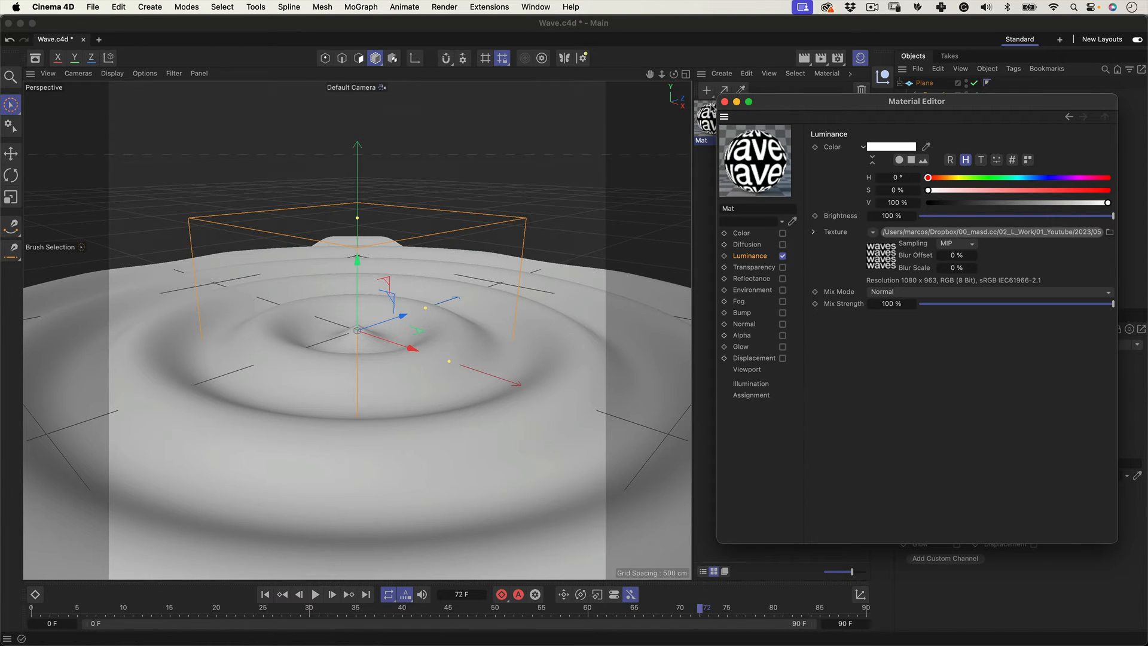
Close the Material Editor and apply the Mat material to the wave plane.
{"action": "left_click", "coordinate": [725, 101]}
{"action": "left_click_drag", "start_coordinate": [695, 161], "coordinate": [458, 395]}
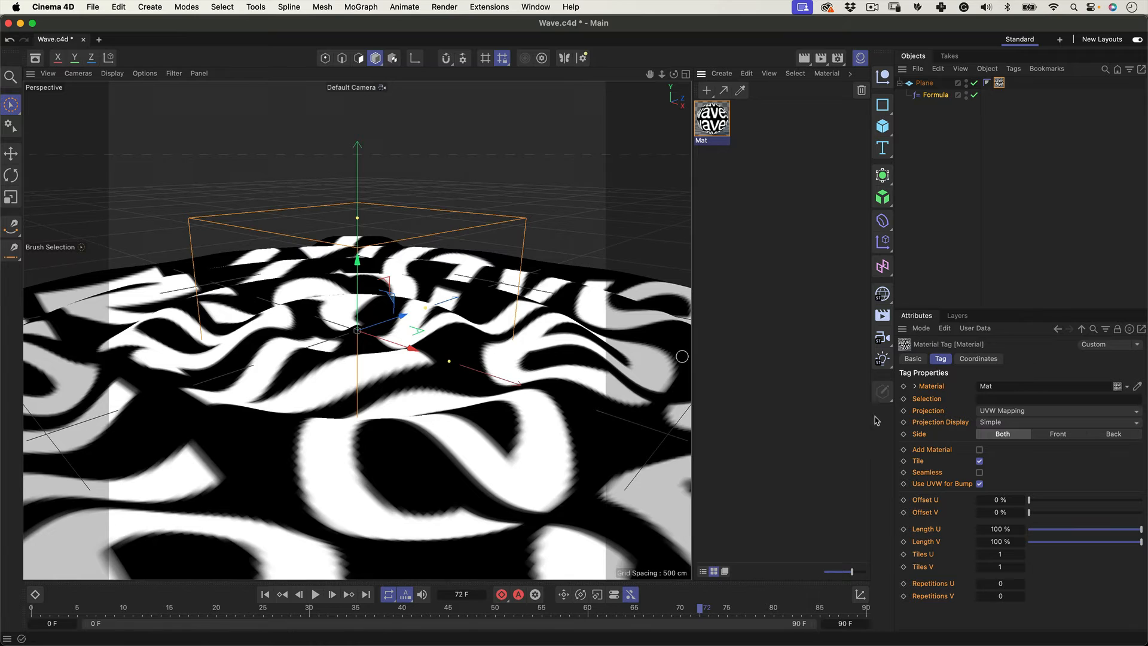
Set the texture tag to 10 tiles each way and play the animation to preview.
{"action": "left_click", "coordinate": [1009, 554]}
{"action": "left_click", "coordinate": [1012, 554]}
{"action": "key", "text": "Tab"}
{"action": "key", "text": "Tab"}
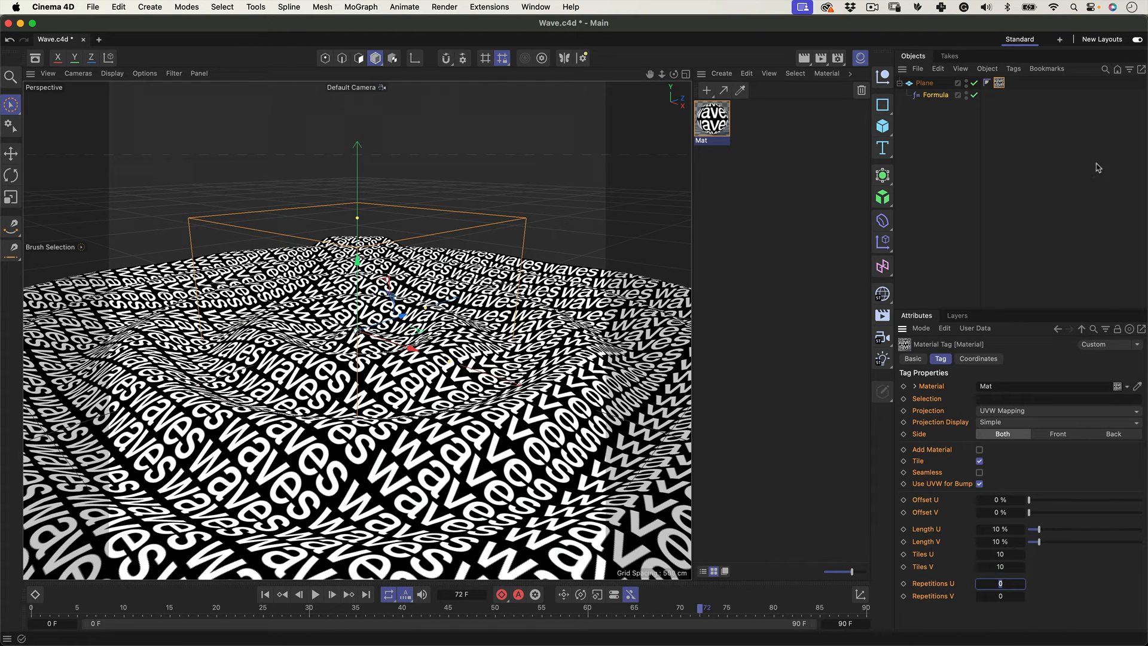
{"action": "left_click", "coordinate": [1083, 177]}
{"action": "left_click", "coordinate": [315, 594]}
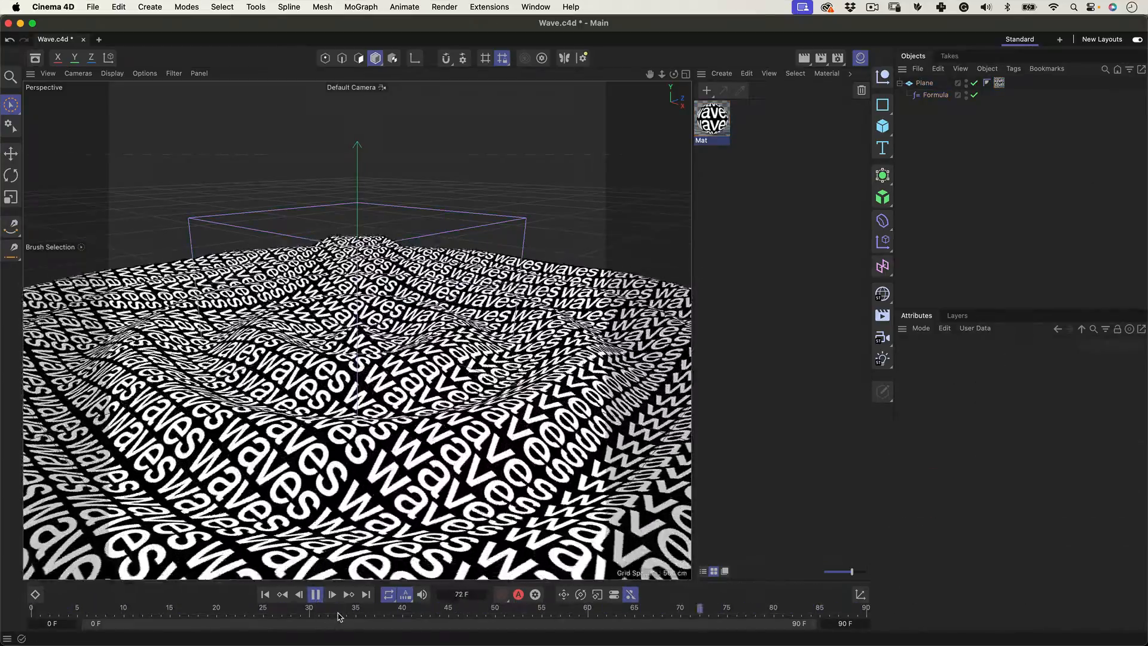
Stop playback, add a new active camera and switch its projection to Isometric.
{"action": "key", "text": "F8"}
{"action": "left_click", "coordinate": [883, 339]}
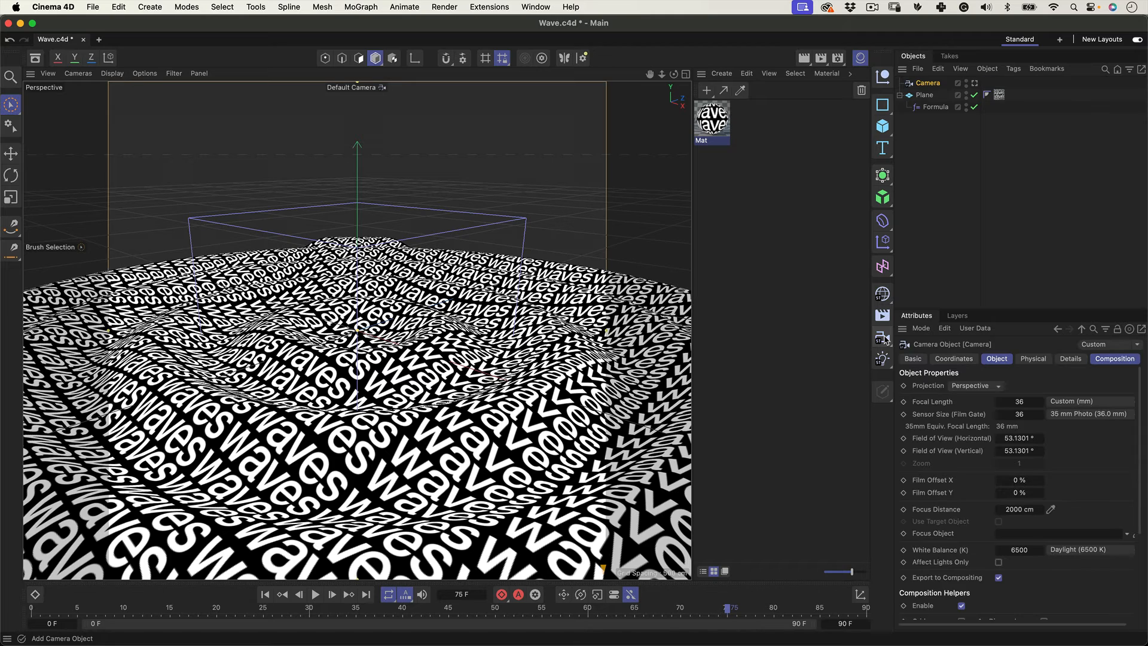
{"action": "left_click", "coordinate": [976, 84]}
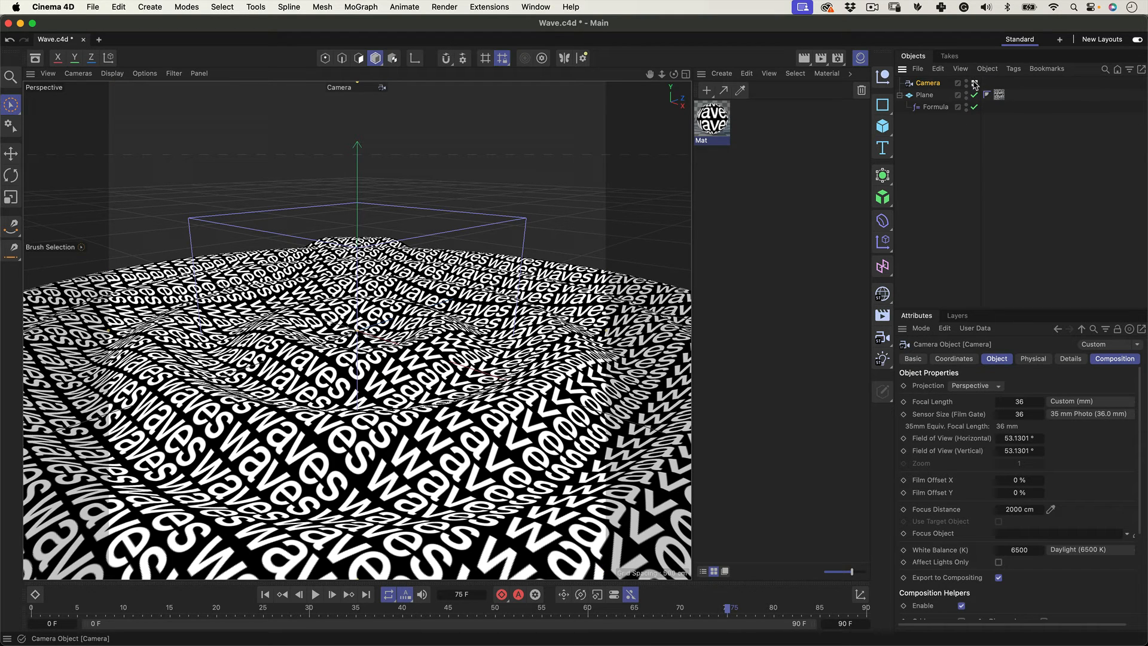
{"action": "left_click", "coordinate": [972, 387]}
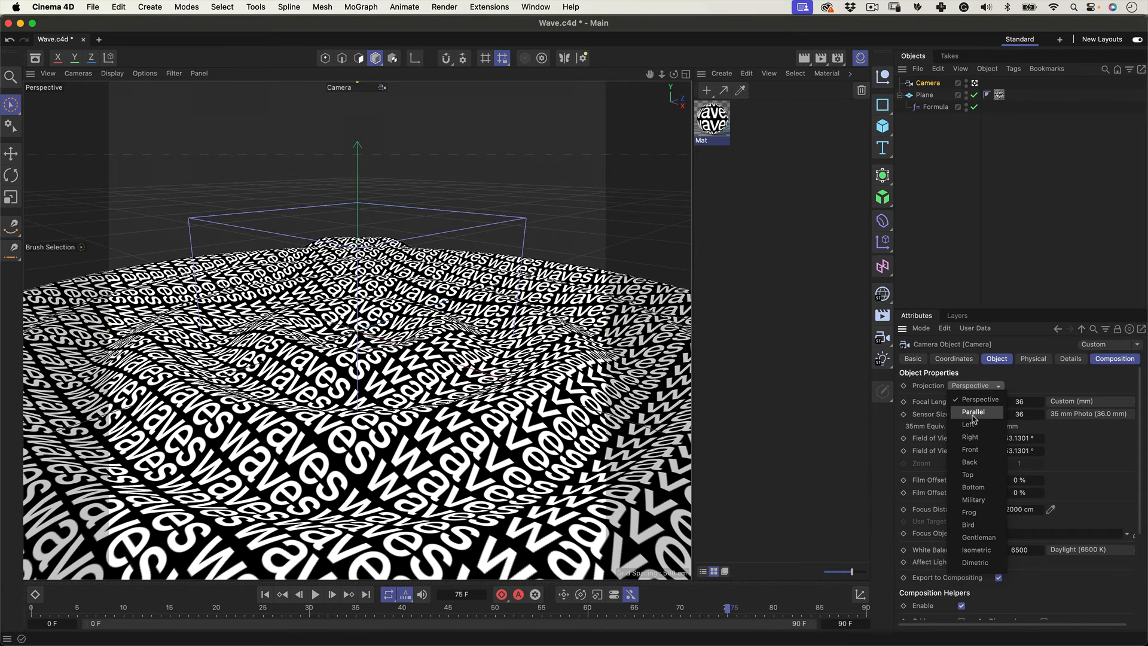
{"action": "left_click", "coordinate": [977, 549]}
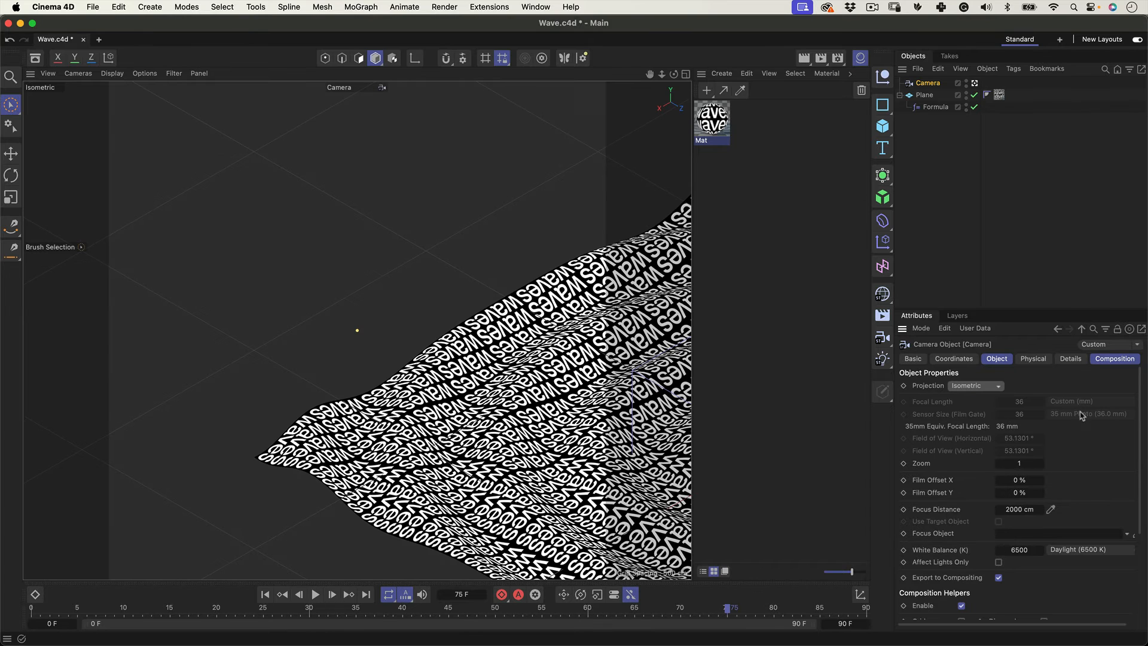
Enable the camera's composition grid and scale the view so the plane fills the frame.
{"action": "left_click", "coordinate": [1102, 361]}
{"action": "left_click", "coordinate": [961, 402]}
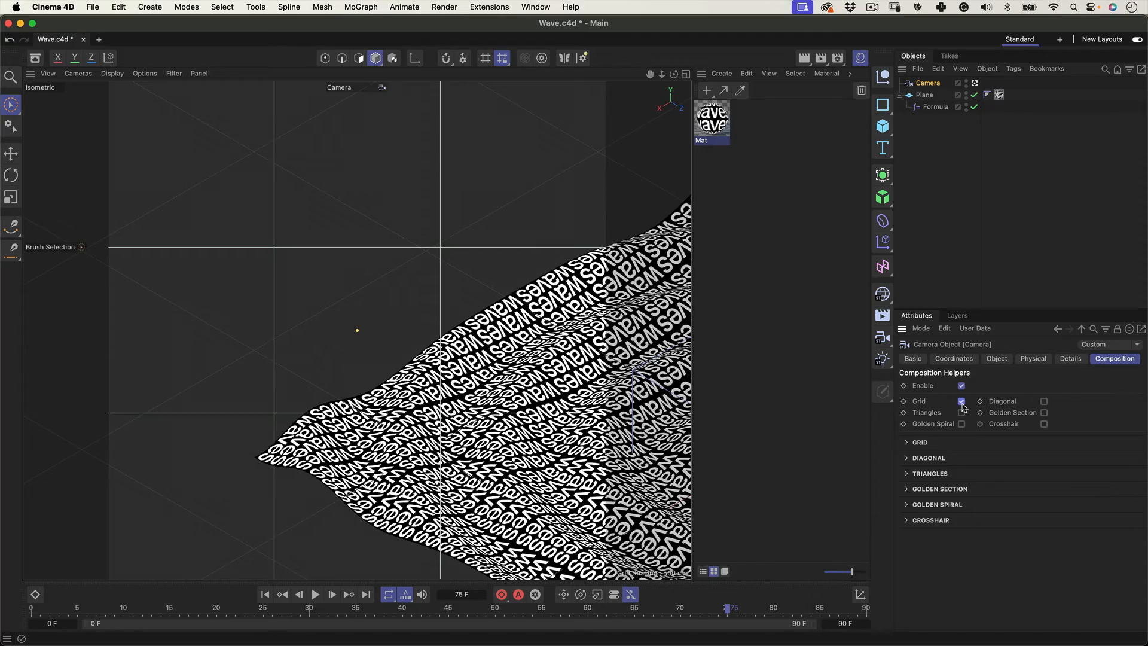
{"action": "mouse_move", "coordinate": [661, 74]}
{"action": "left_mouse_down"}
{"action": "mouse_move", "coordinate": [671, 76]}
{"action": "mouse_move", "coordinate": [647, 79]}
{"action": "mouse_move", "coordinate": [664, 75]}
{"action": "left_mouse_up"}
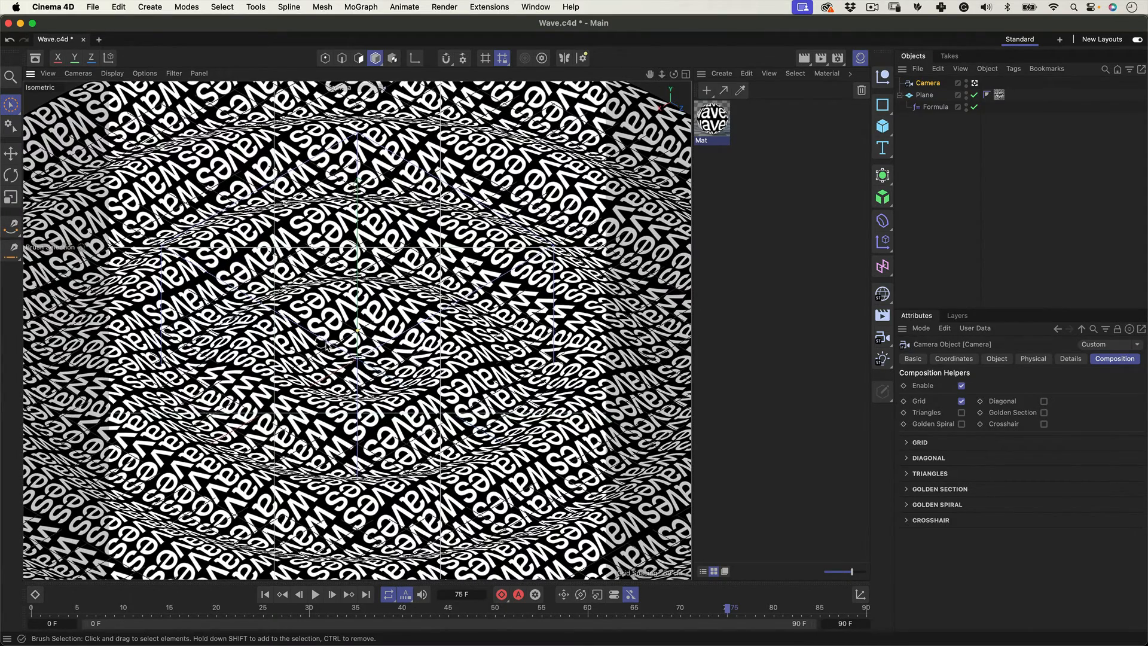
Set the plane's heading rotation R.H to 180° so the text reads correctly.
{"action": "left_click", "coordinate": [923, 95]}
{"action": "left_click", "coordinate": [955, 359]}
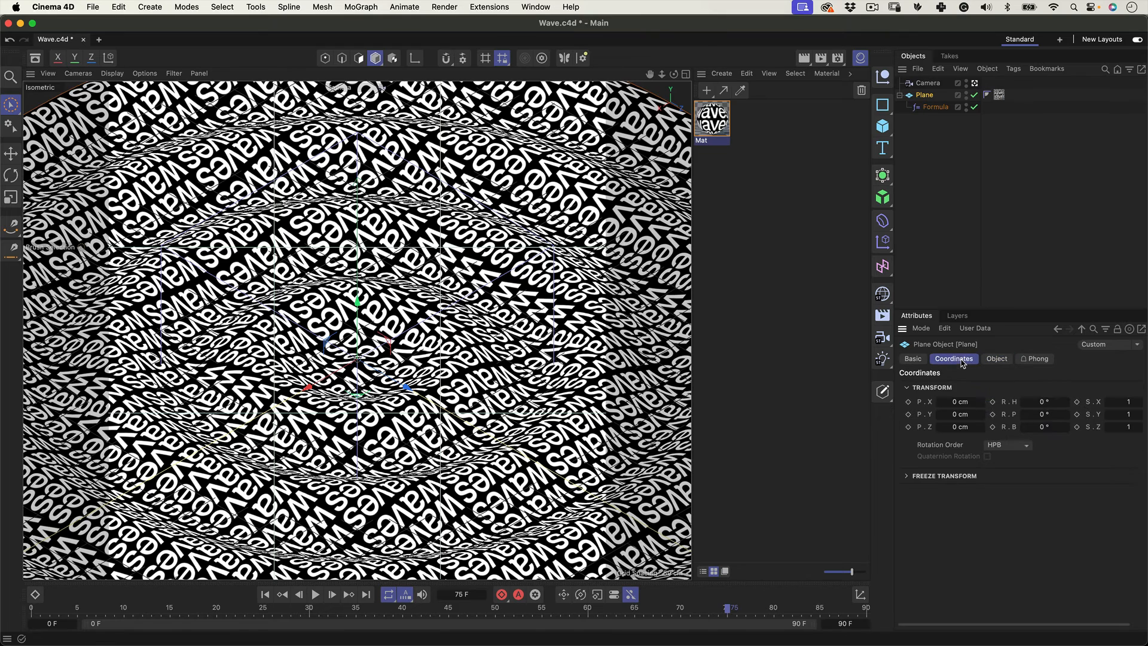
{"action": "left_click", "coordinate": [1053, 402]}
{"action": "key", "text": "Tab"}
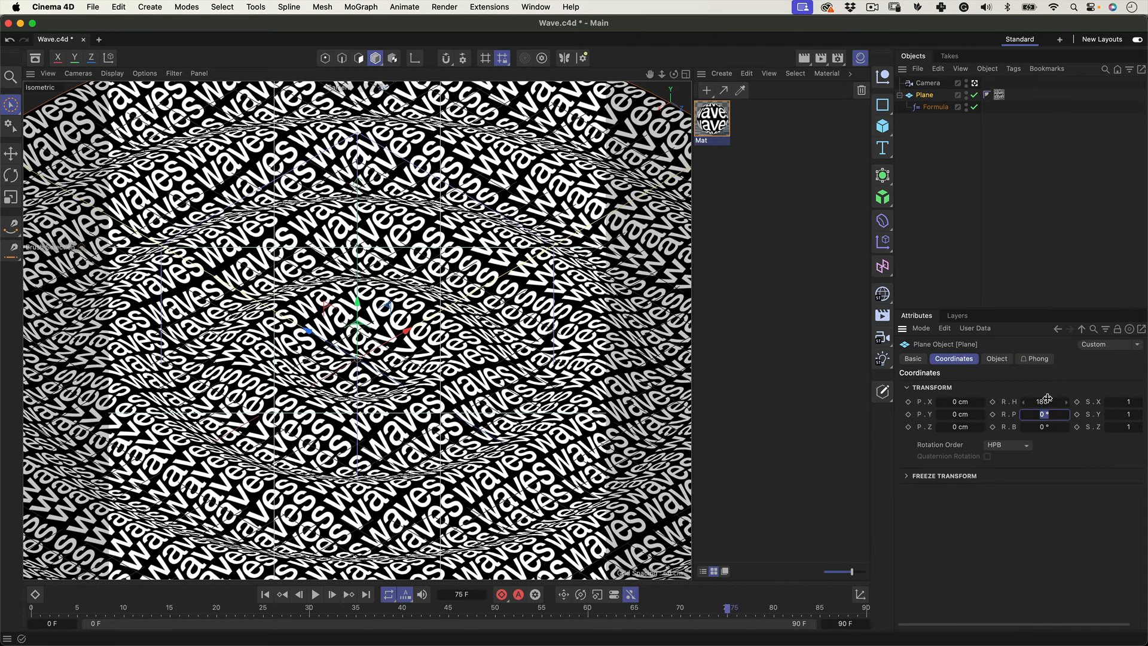
Save the scene as Wave.c4d and head back toward After Effects.
{"action": "left_click", "coordinate": [953, 147]}
{"action": "key", "text": "super+s"}
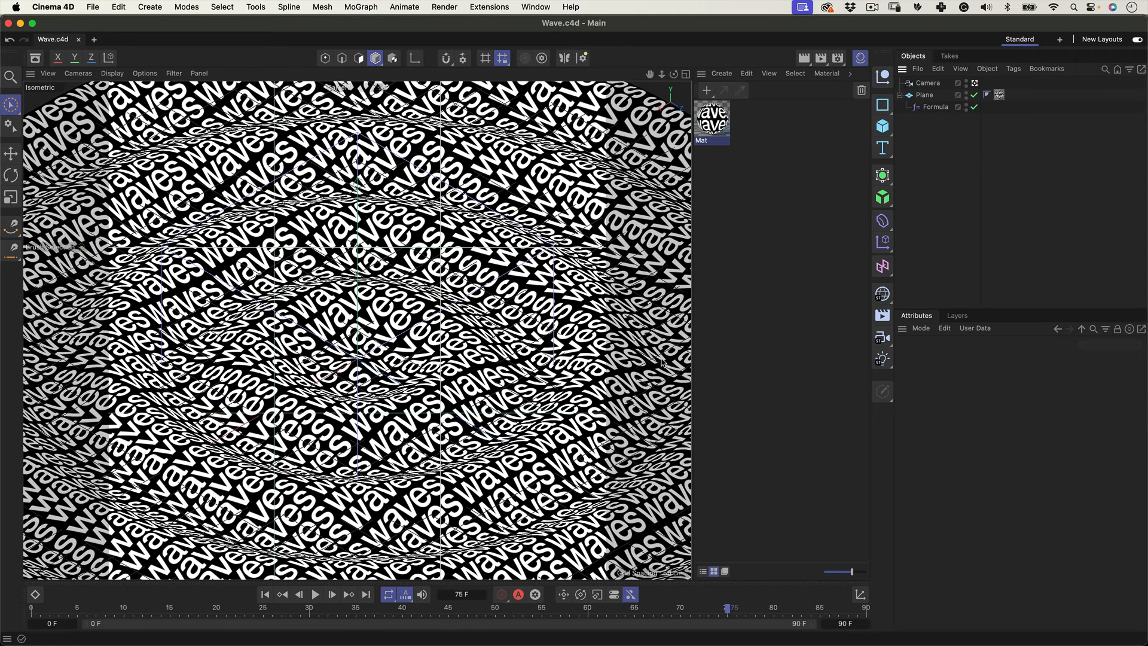
{"action": "left_click", "coordinate": [92, 6]}
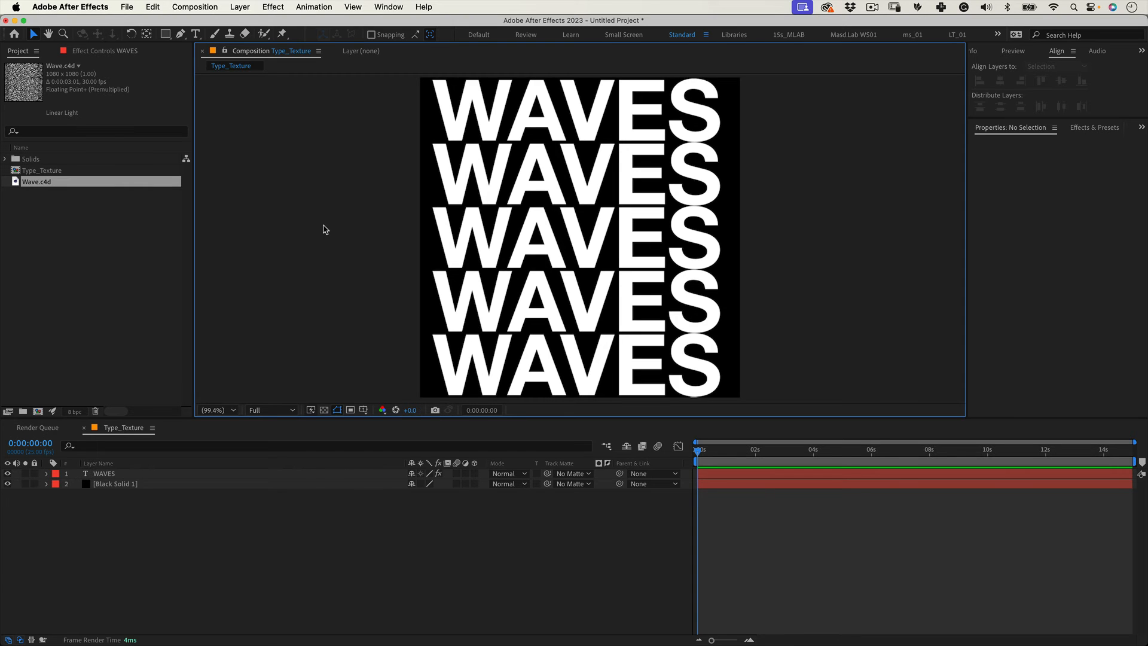
Create a Wave composition from the imported Wave.c4d item.
{"action": "left_click", "coordinate": [38, 185]}
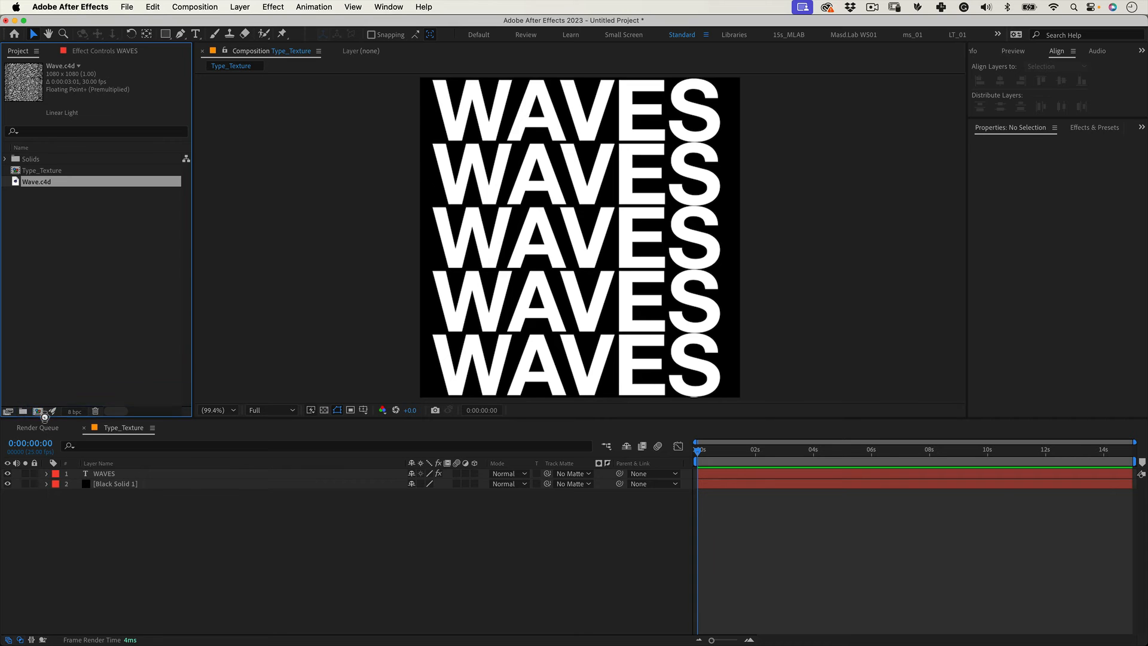
{"action": "left_click", "coordinate": [38, 411]}
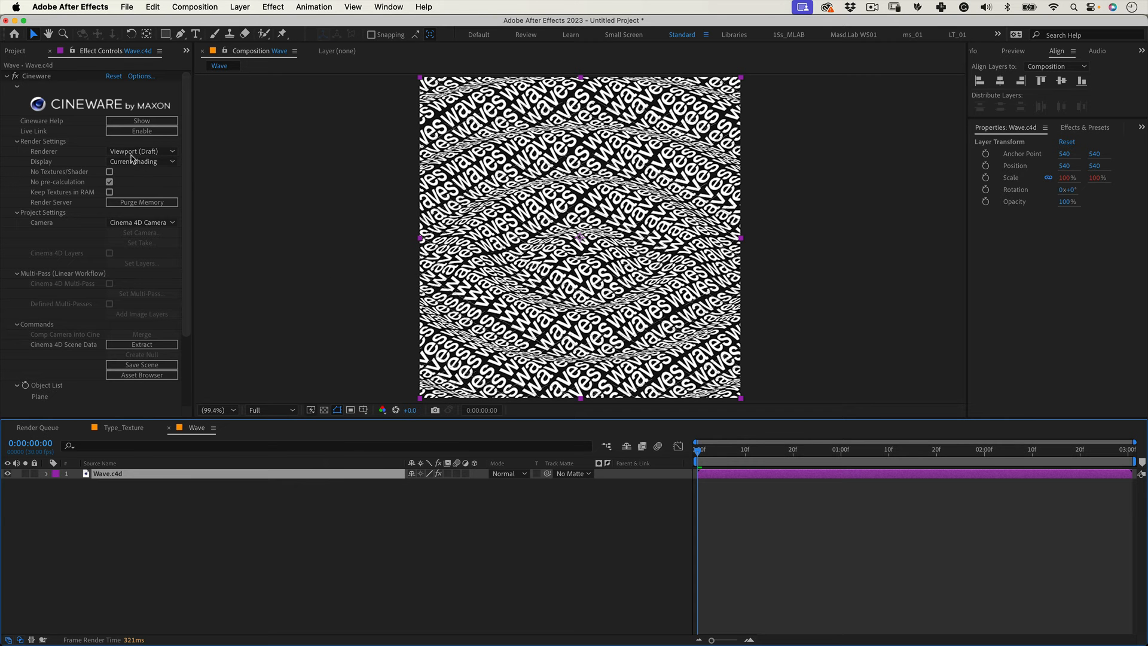
Set the Cineware Renderer to Current and maximize the composition preview with the ` key.
{"action": "left_click", "coordinate": [131, 152]}
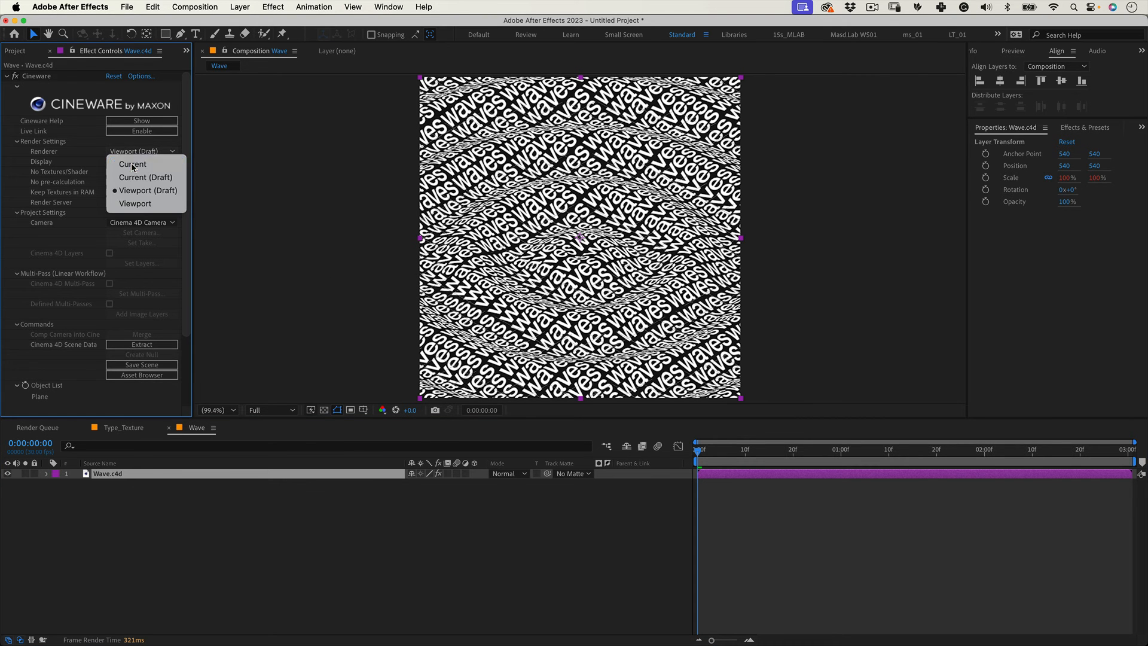
{"action": "left_click", "coordinate": [132, 164]}
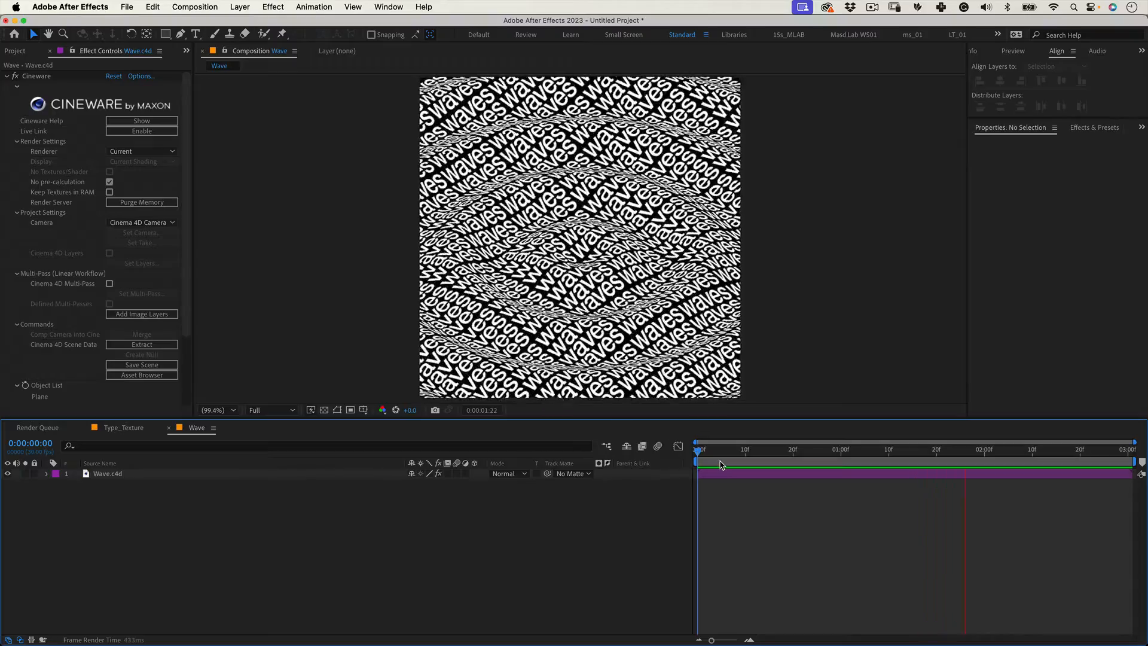
{"action": "key", "text": "grave"}
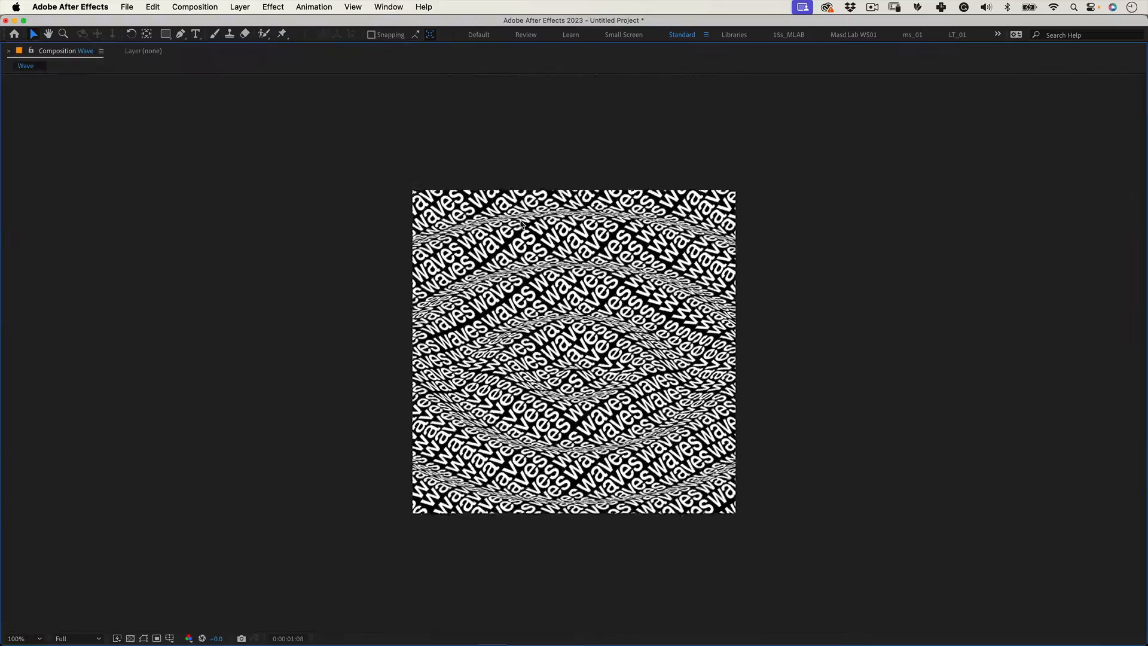